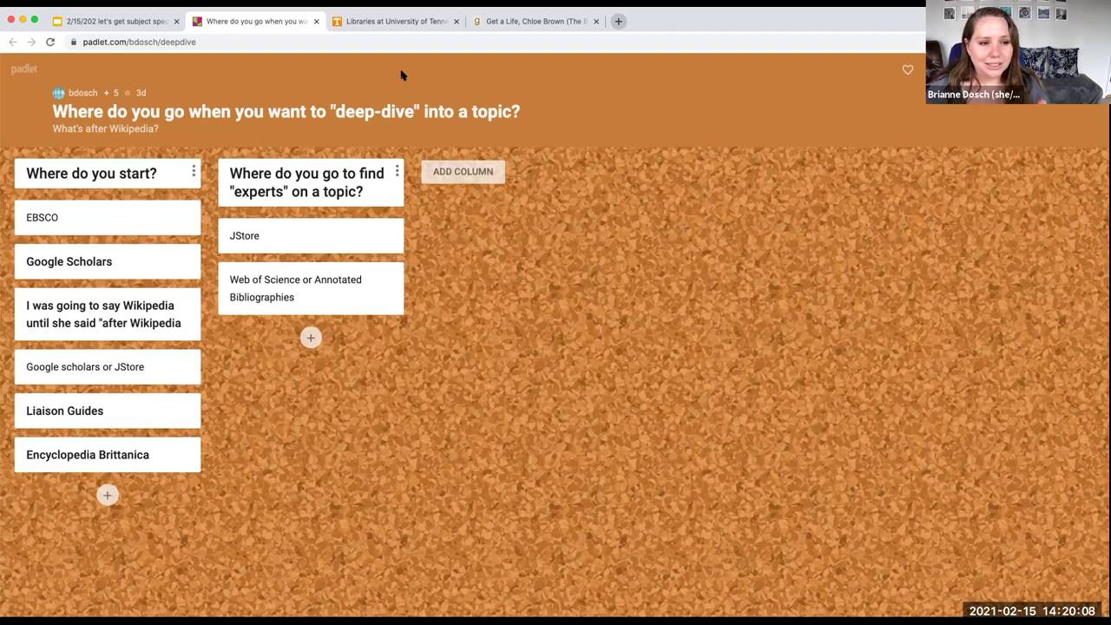
Advance the slide presentation to the "What is a database?" slide and close the Goodreads page for Get a Life, Chloe Brown
{"action": "left_click", "coordinate": [368, 23]}
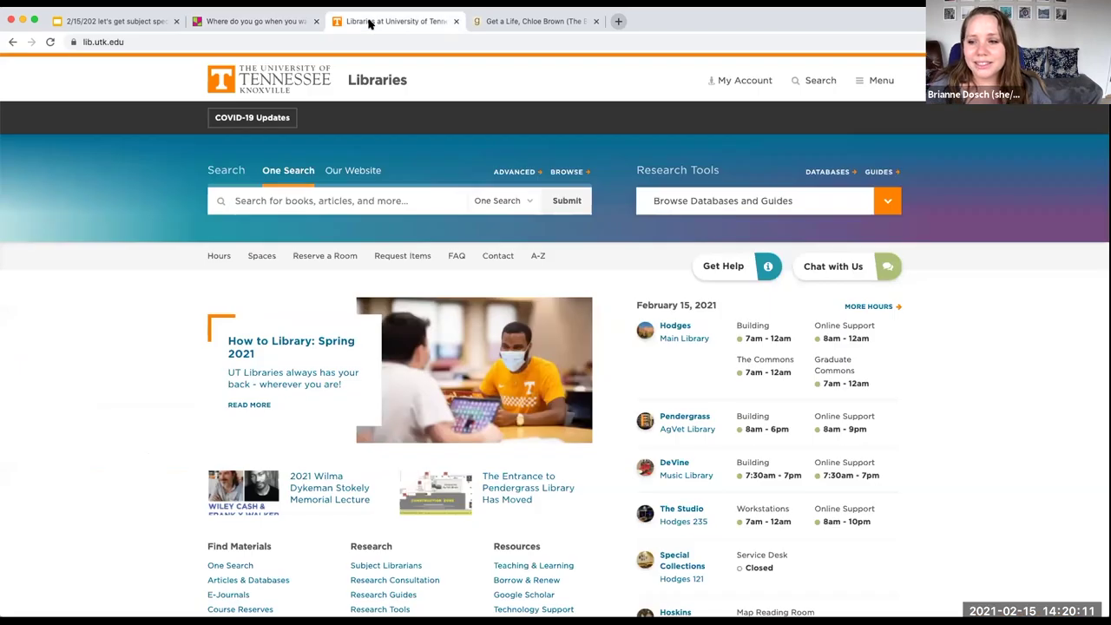
{"action": "left_click", "coordinate": [130, 23]}
{"action": "key", "text": "Right"}
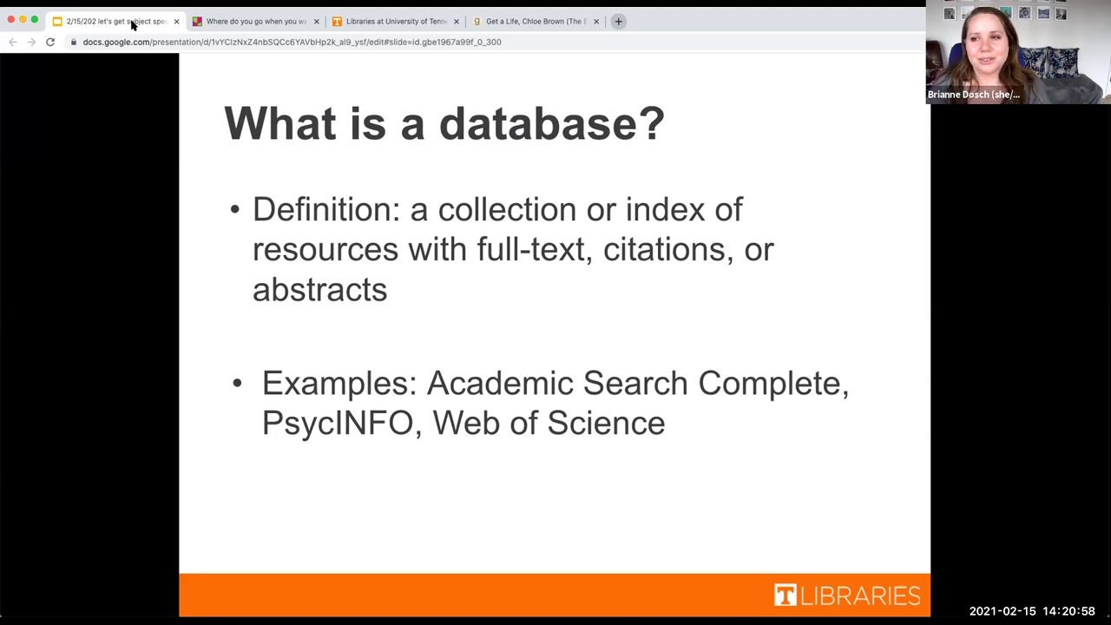
{"action": "left_click", "coordinate": [595, 21]}
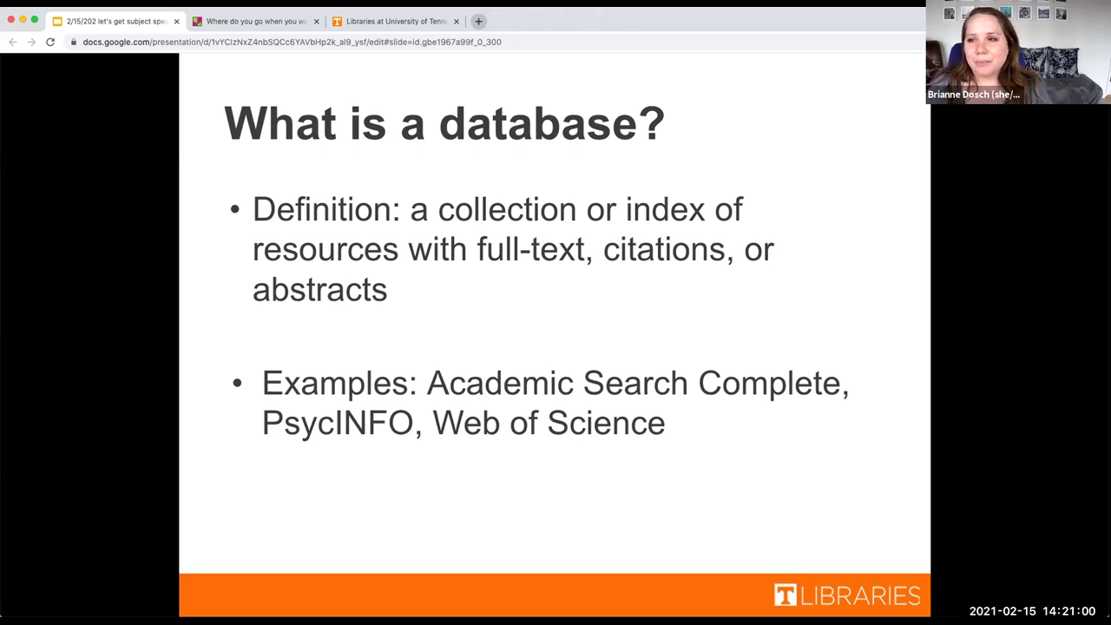
From the University of Tennessee Libraries home page, browse the databases by subject and open the Chemistry list
{"action": "left_click", "coordinate": [368, 27]}
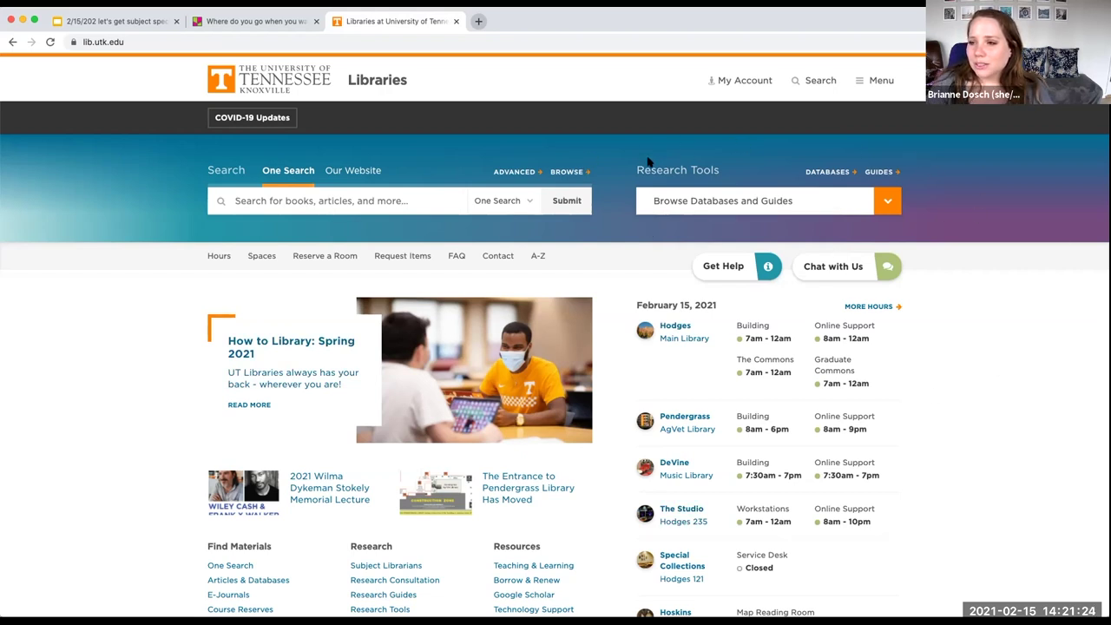
{"action": "left_click", "coordinate": [829, 173]}
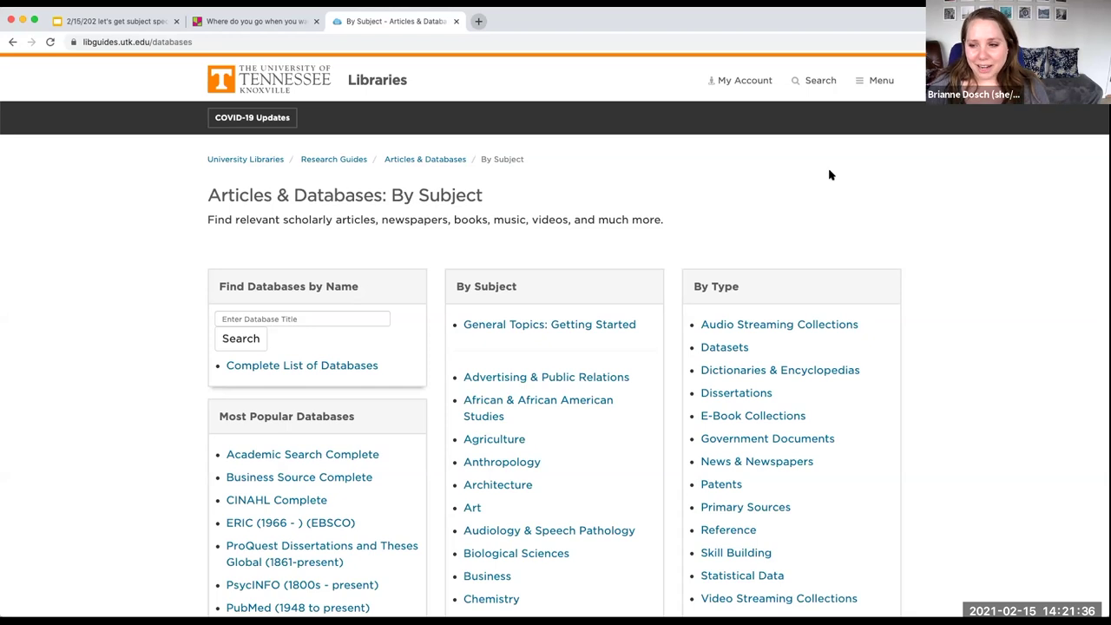
{"action": "scroll", "coordinate": [655, 199], "scroll_direction": "down", "scroll_amount": 1}
{"action": "scroll", "coordinate": [655, 200], "scroll_direction": "down", "scroll_amount": 2}
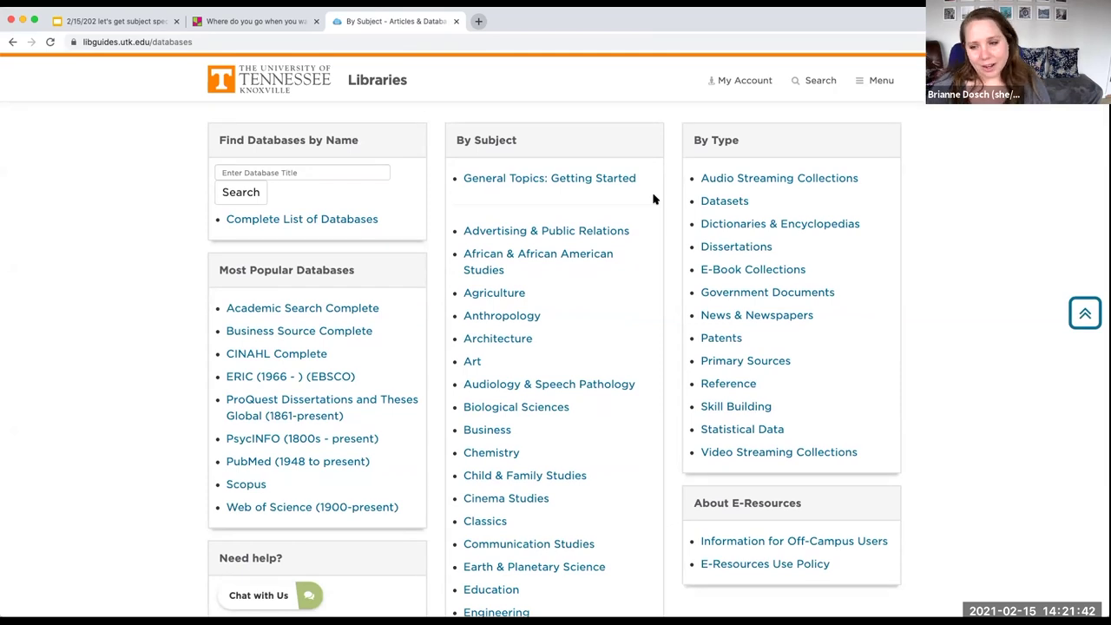
{"action": "scroll", "coordinate": [613, 249], "scroll_direction": "down", "scroll_amount": 2}
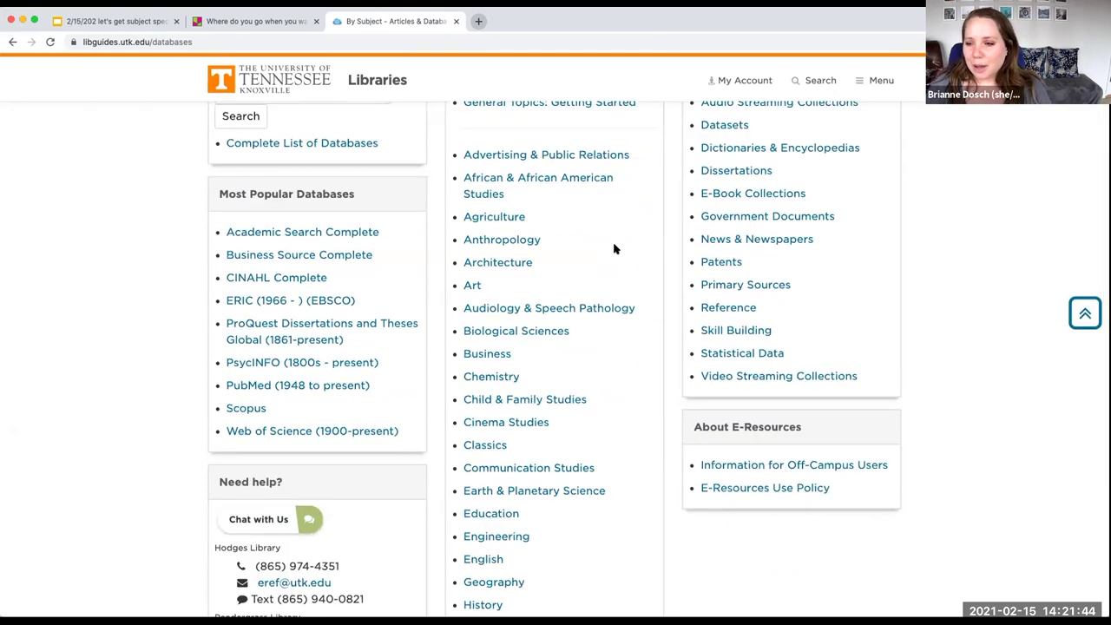
{"action": "left_click", "coordinate": [492, 378]}
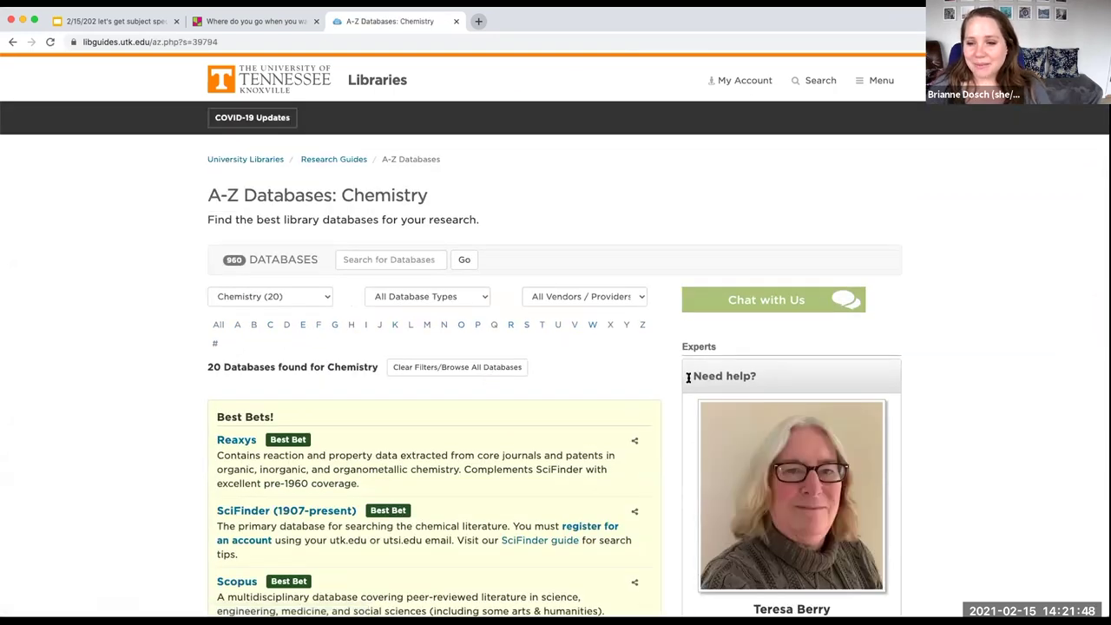
Examine the Chemistry database page: the number of databases found, the best bets, the subject librarian's contact box and the chemistry guides
{"action": "scroll", "coordinate": [671, 382], "scroll_direction": "down", "scroll_amount": 4}
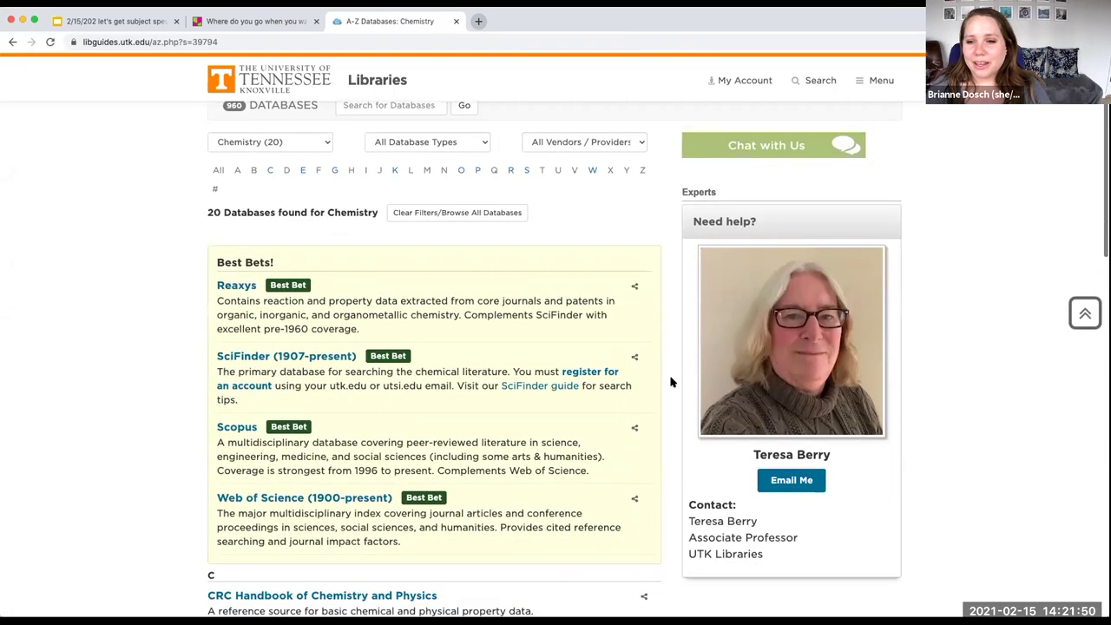
{"action": "left_click_drag", "start_coordinate": [203, 212], "coordinate": [353, 222]}
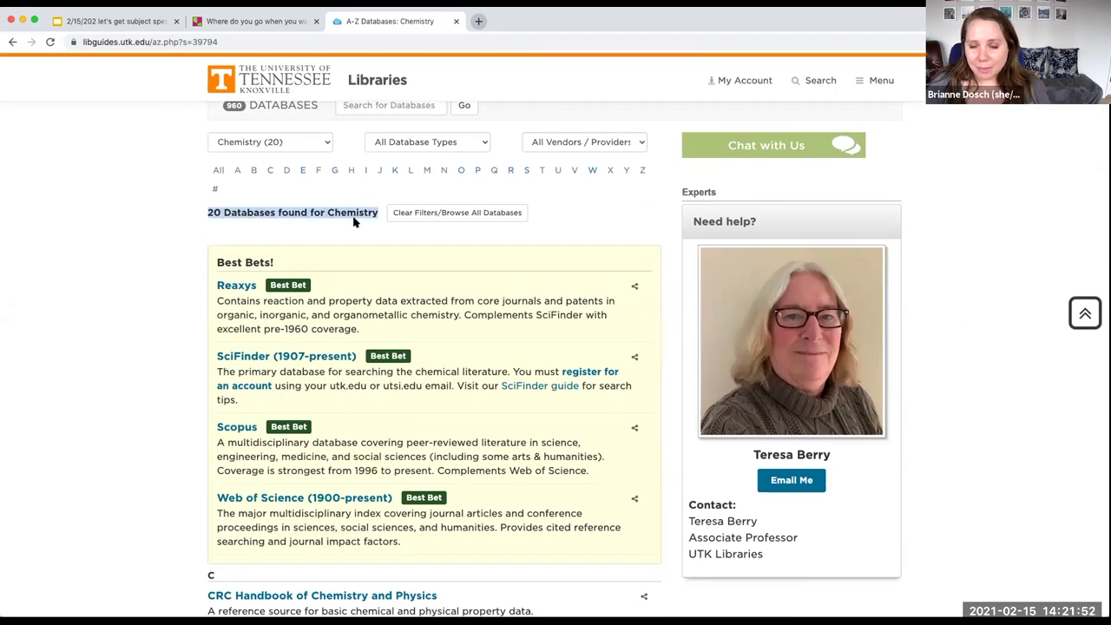
{"action": "left_click", "coordinate": [179, 244]}
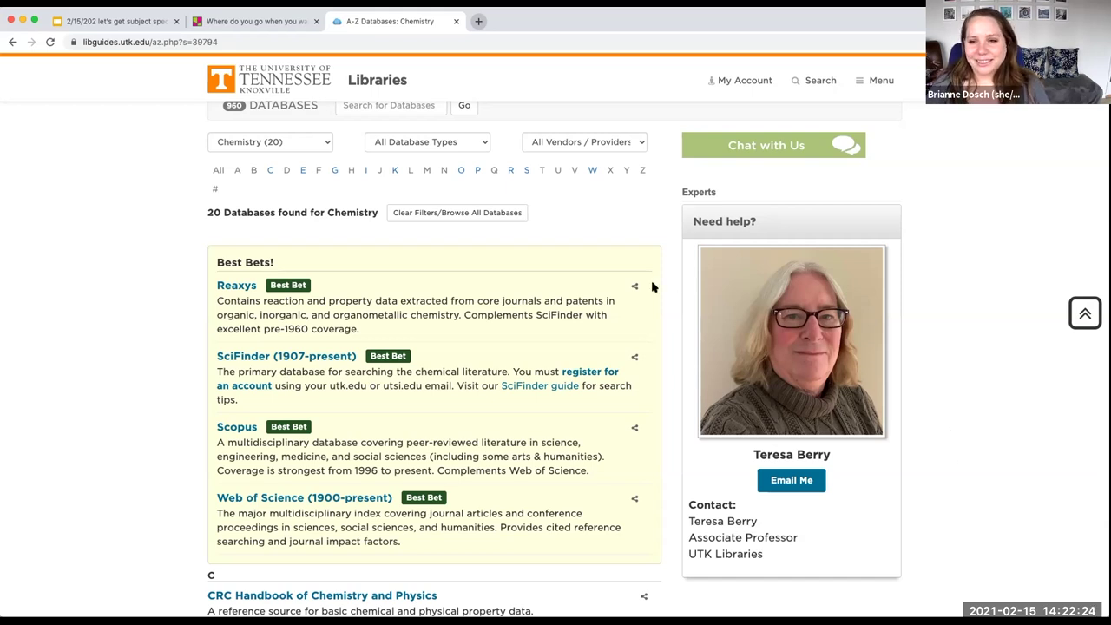
{"action": "scroll", "coordinate": [655, 321], "scroll_direction": "down", "scroll_amount": 5}
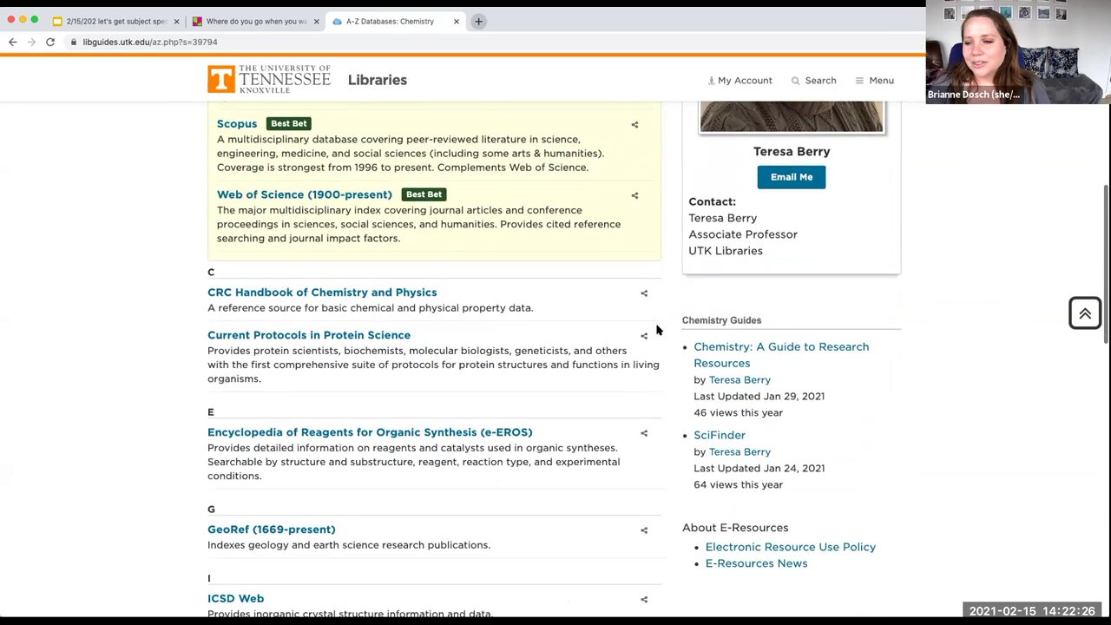
{"action": "scroll", "coordinate": [657, 328], "scroll_direction": "down", "scroll_amount": 1}
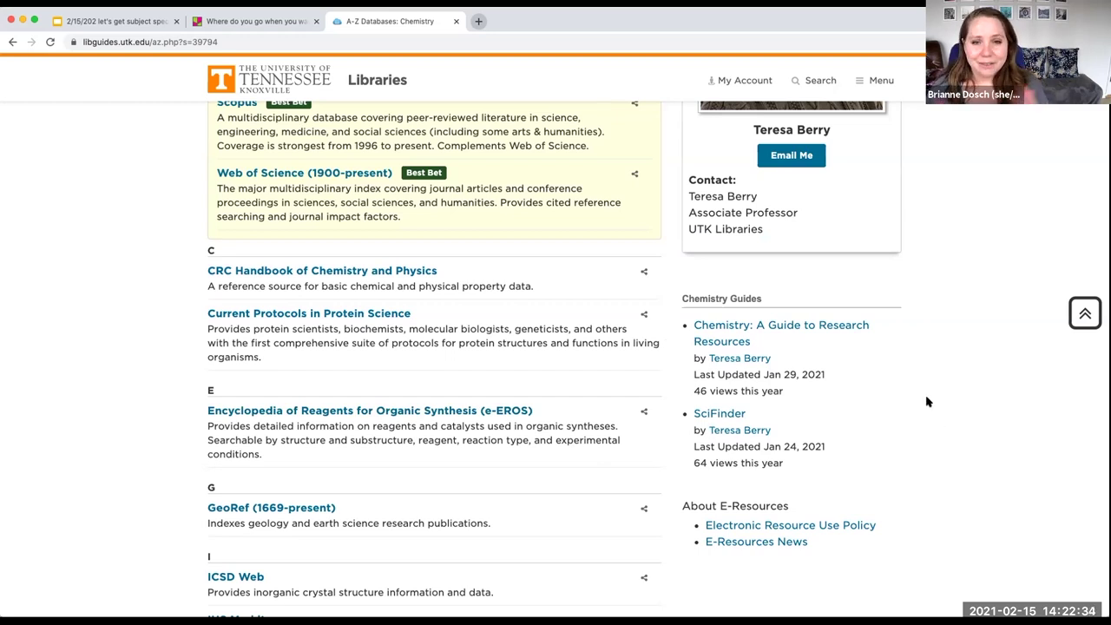
{"action": "scroll", "coordinate": [593, 409], "scroll_direction": "up", "scroll_amount": 4}
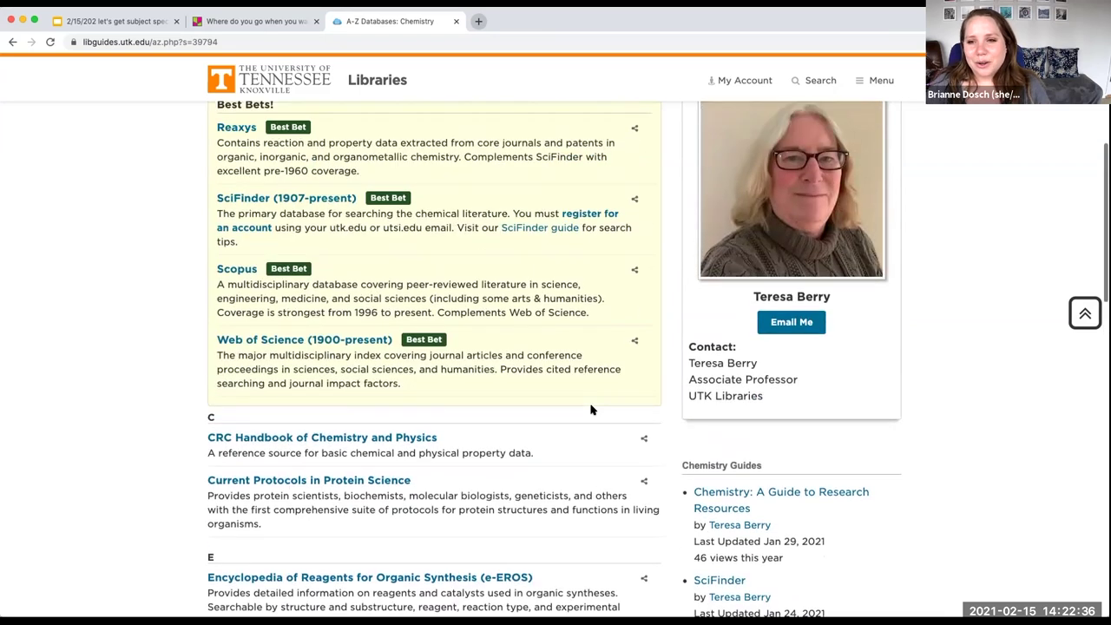
{"action": "scroll", "coordinate": [591, 410], "scroll_direction": "up", "scroll_amount": 8}
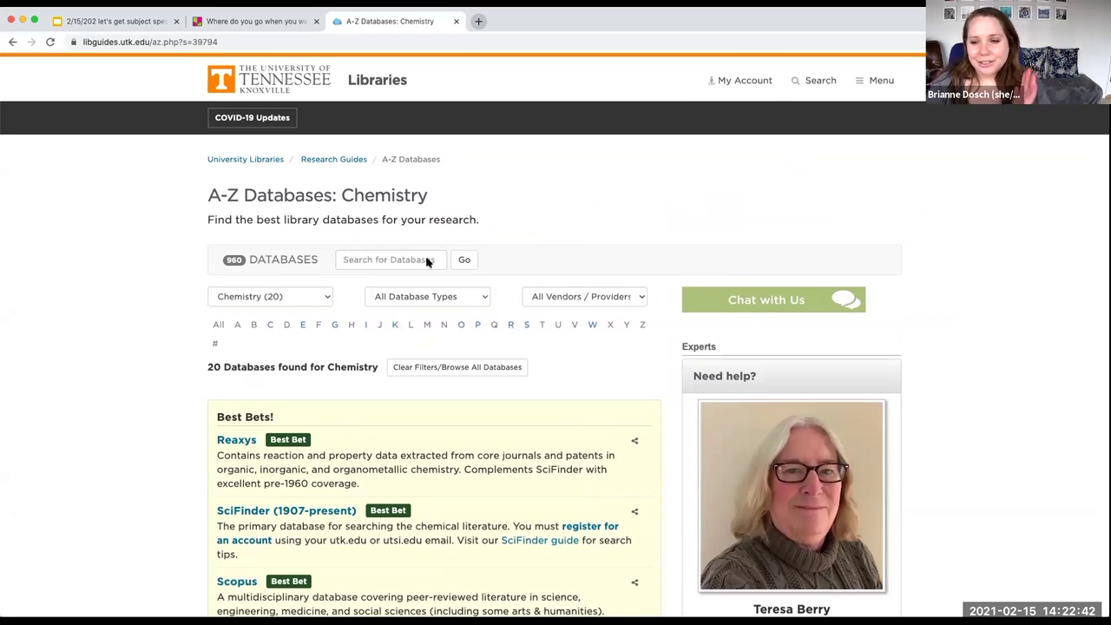
Return to the University Libraries home page and open the Psychology list from the databases by subject
{"action": "left_click", "coordinate": [266, 160]}
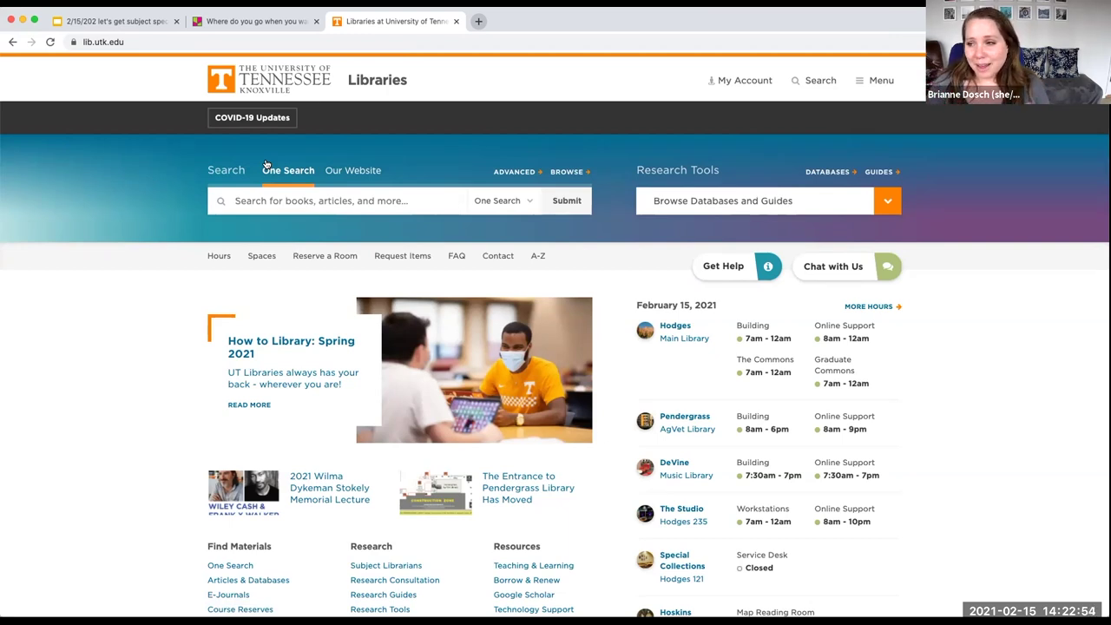
{"action": "left_click", "coordinate": [823, 174]}
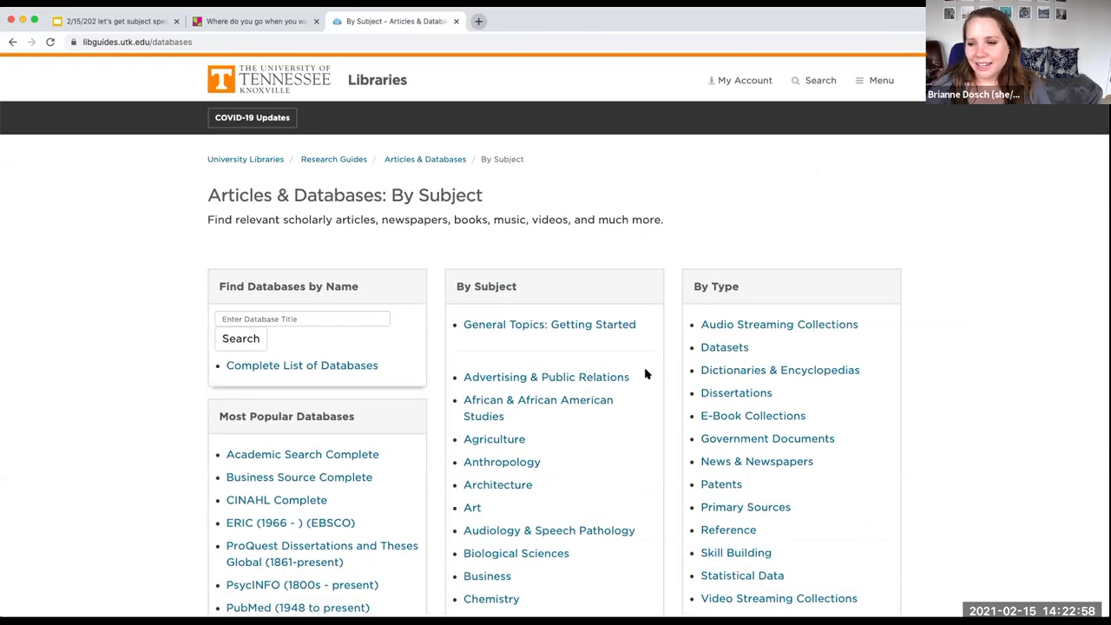
{"action": "scroll", "coordinate": [646, 374], "scroll_direction": "down", "scroll_amount": 5}
{"action": "scroll", "coordinate": [645, 374], "scroll_direction": "down", "scroll_amount": 8}
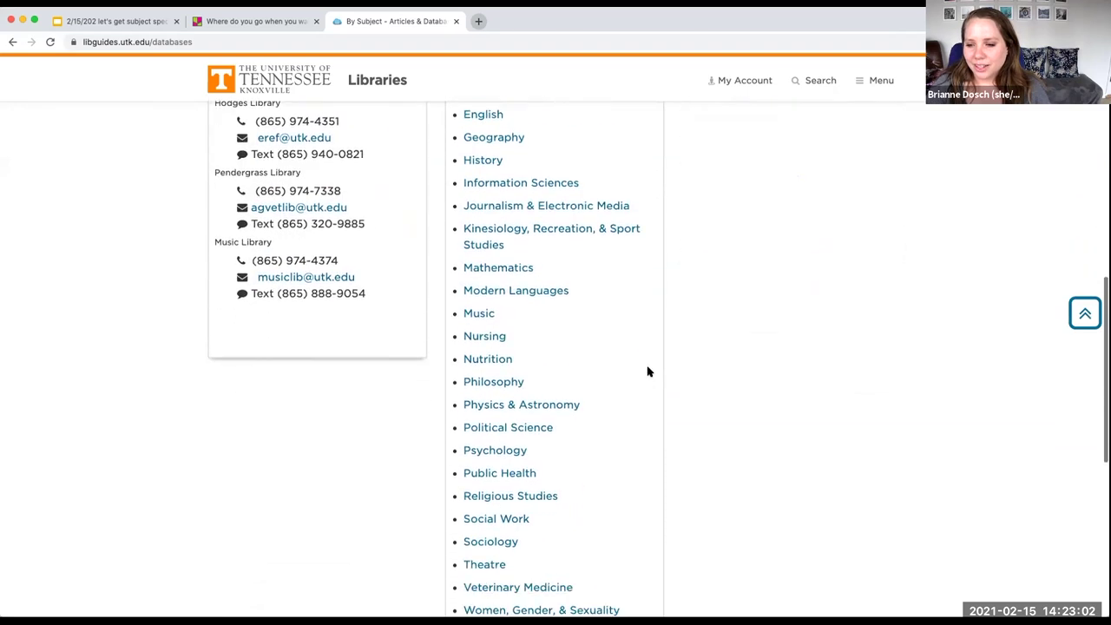
{"action": "scroll", "coordinate": [647, 372], "scroll_direction": "down", "scroll_amount": 1}
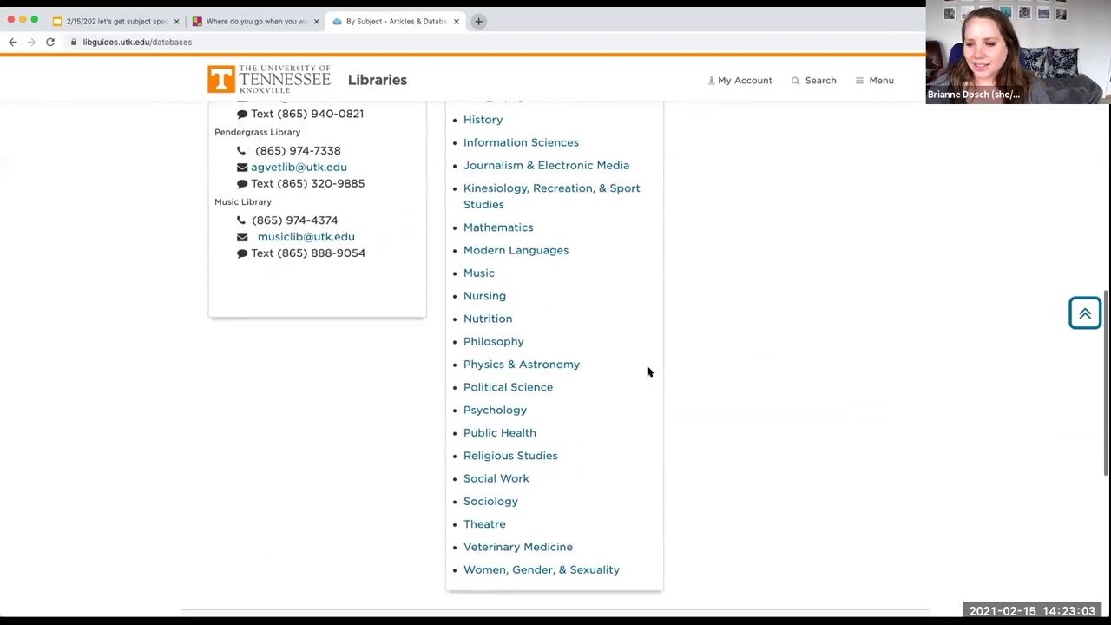
{"action": "left_click", "coordinate": [491, 410]}
Open the PsycINFO database, run an advanced search for "college students" AND "mental health", and look over the results
{"action": "scroll", "coordinate": [598, 408], "scroll_direction": "down", "scroll_amount": 2}
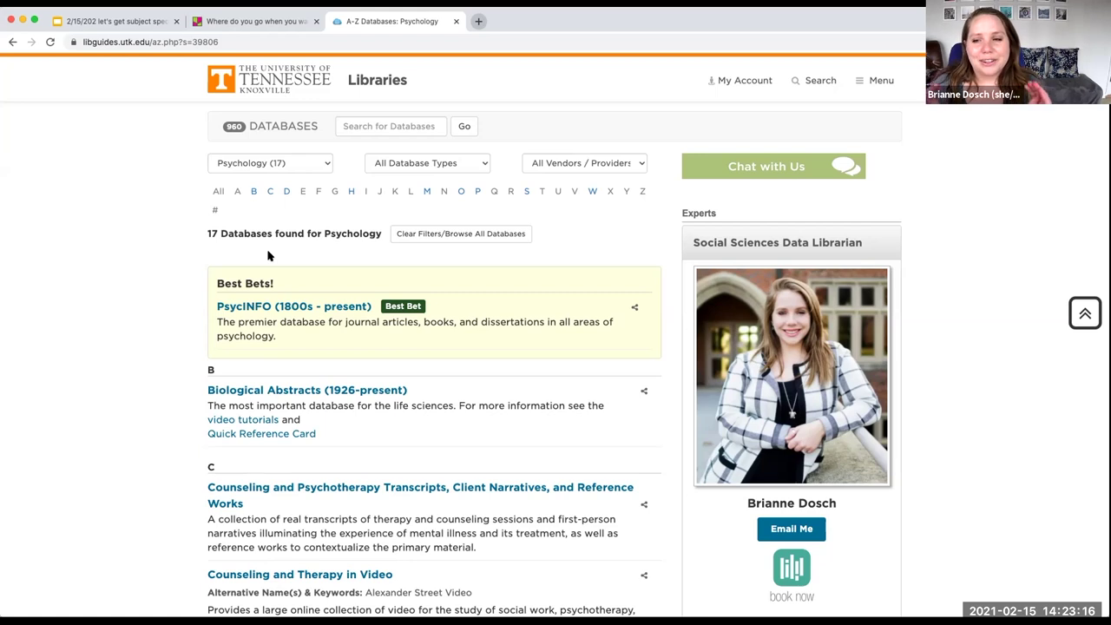
{"action": "left_click", "coordinate": [287, 306]}
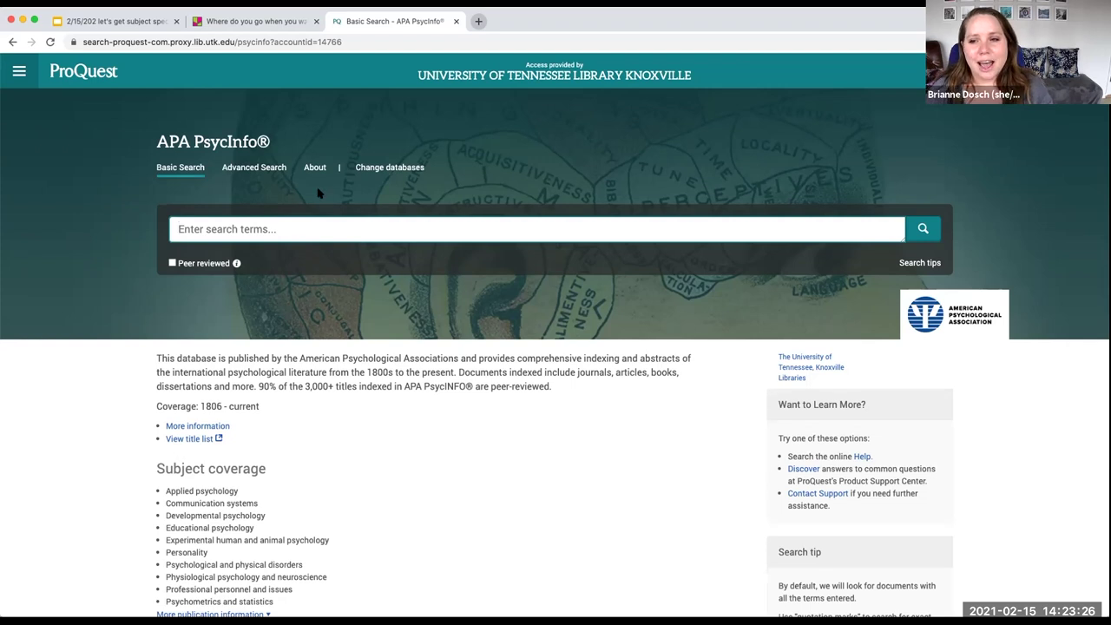
{"action": "left_click", "coordinate": [274, 171]}
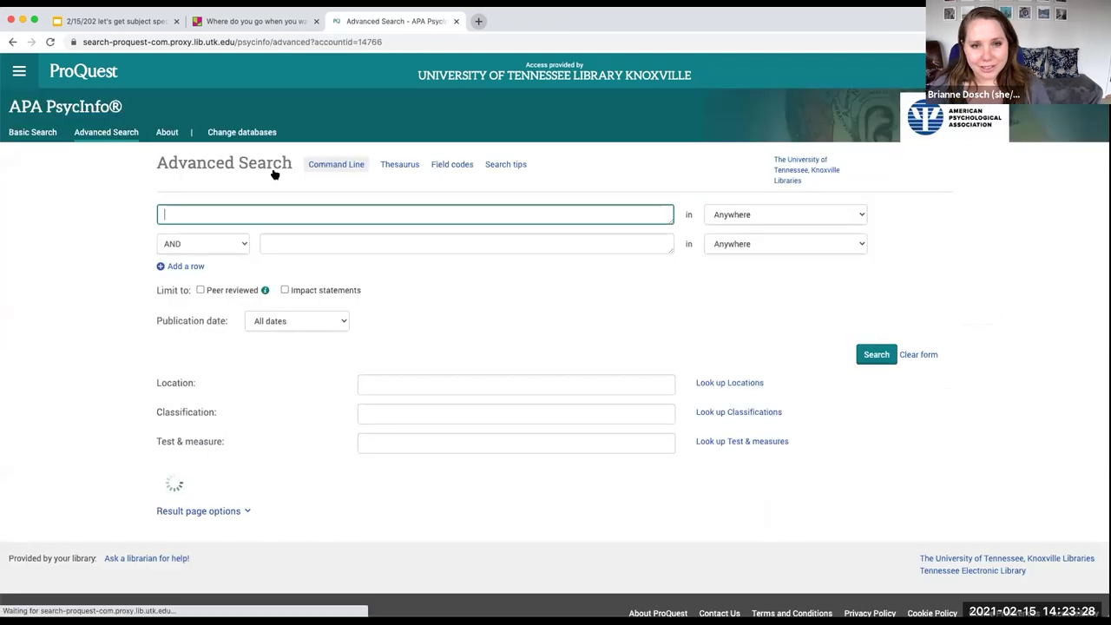
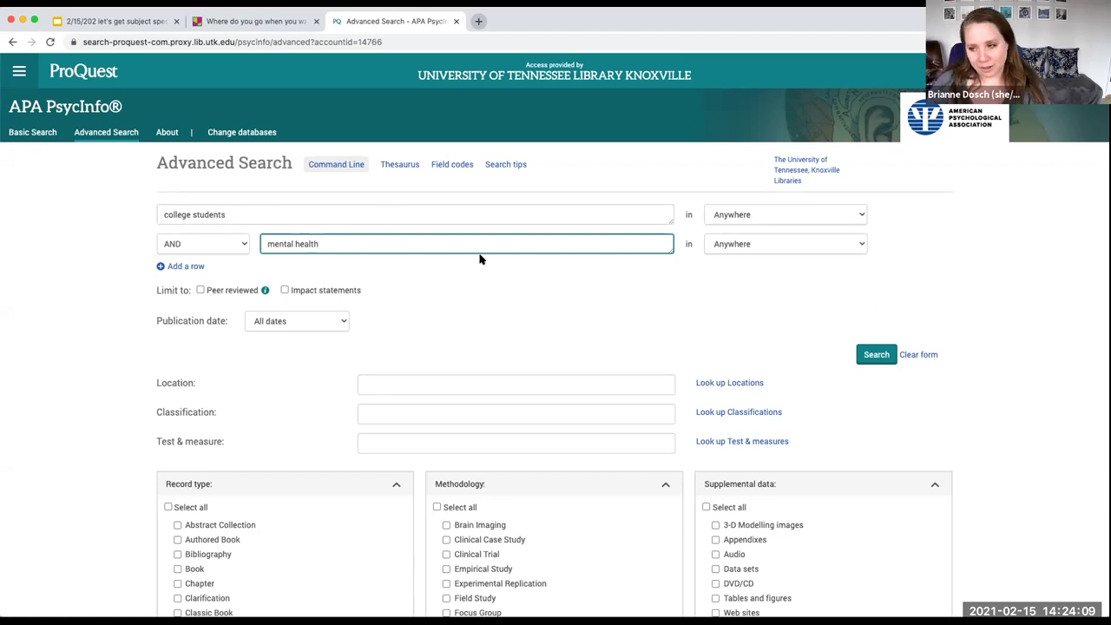
{"action": "left_click", "coordinate": [874, 354]}
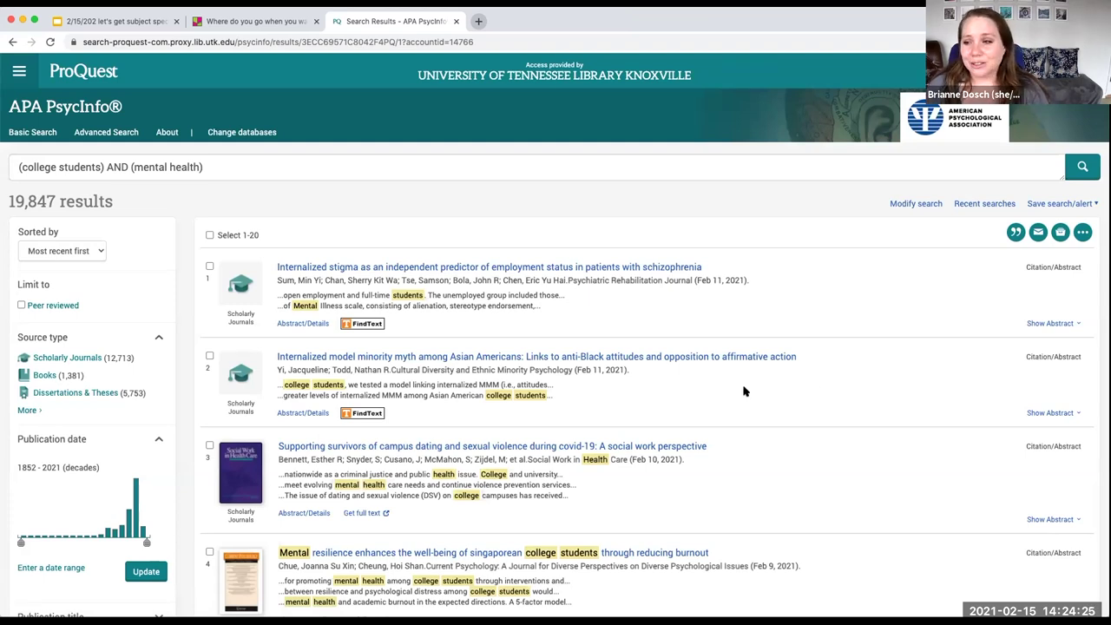
{"action": "scroll", "coordinate": [743, 391], "scroll_direction": "down", "scroll_amount": 2}
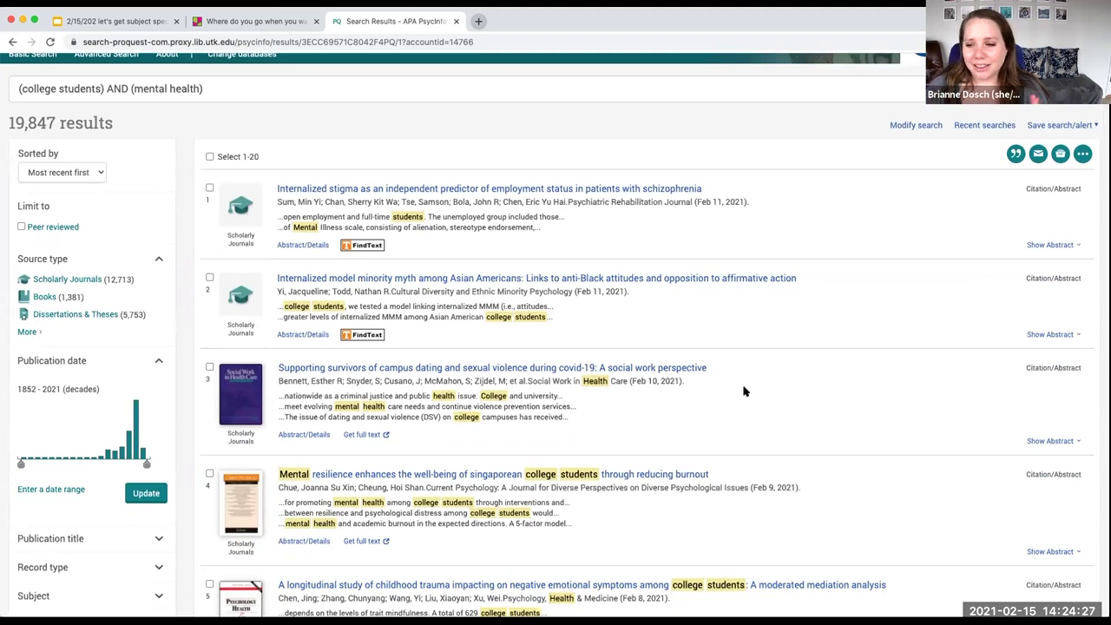
{"action": "scroll", "coordinate": [744, 392], "scroll_direction": "down", "scroll_amount": 1}
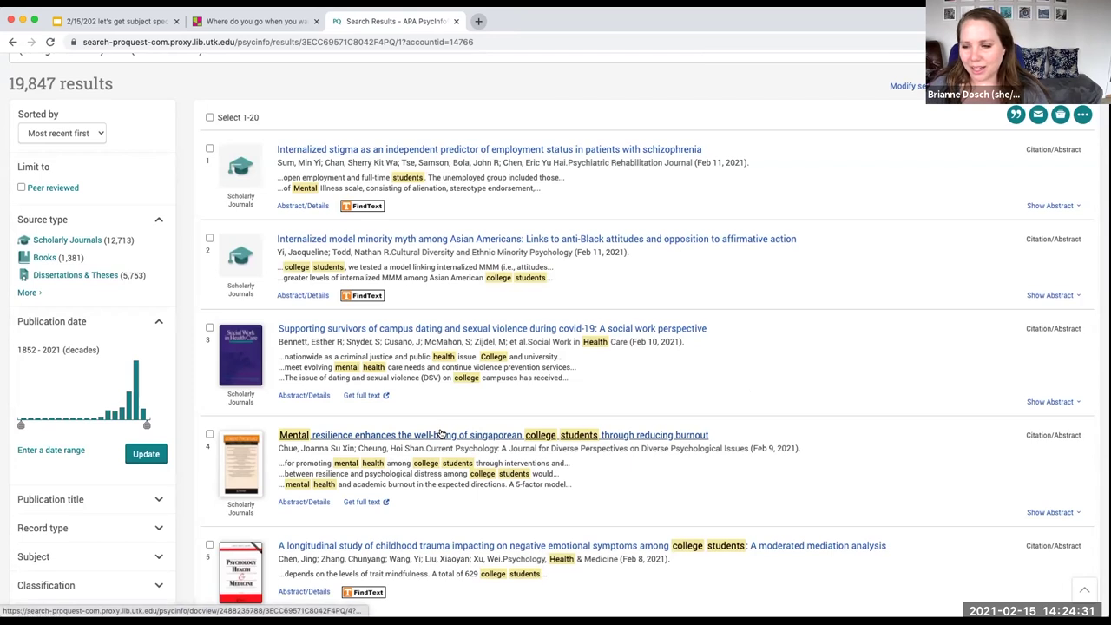
{"action": "scroll", "coordinate": [443, 435], "scroll_direction": "up", "scroll_amount": 1}
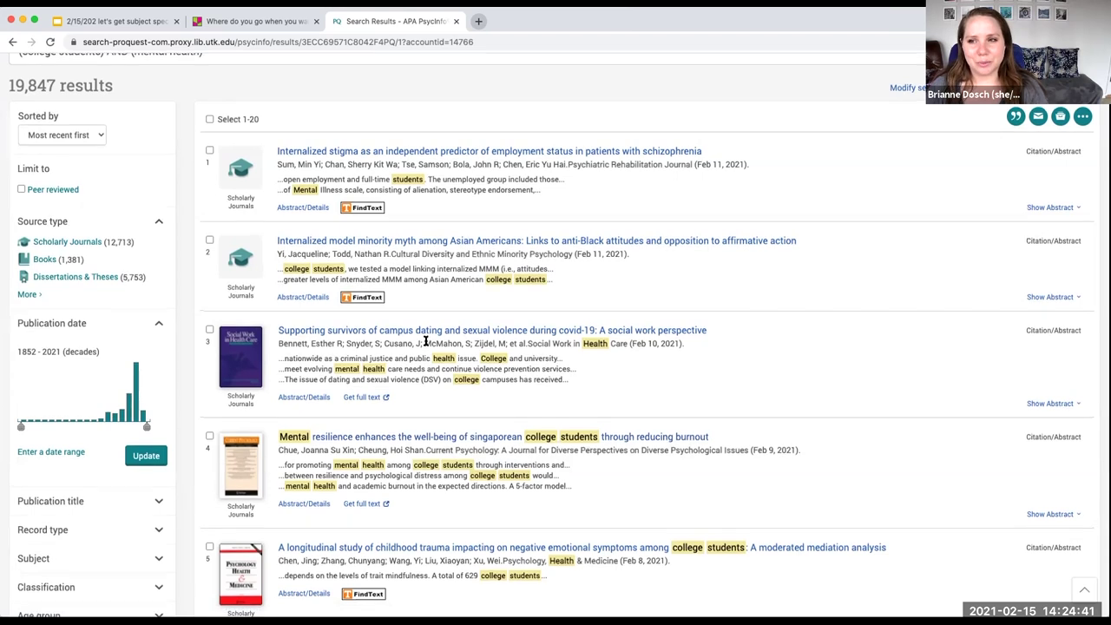
{"action": "scroll", "coordinate": [425, 343], "scroll_direction": "up", "scroll_amount": 2}
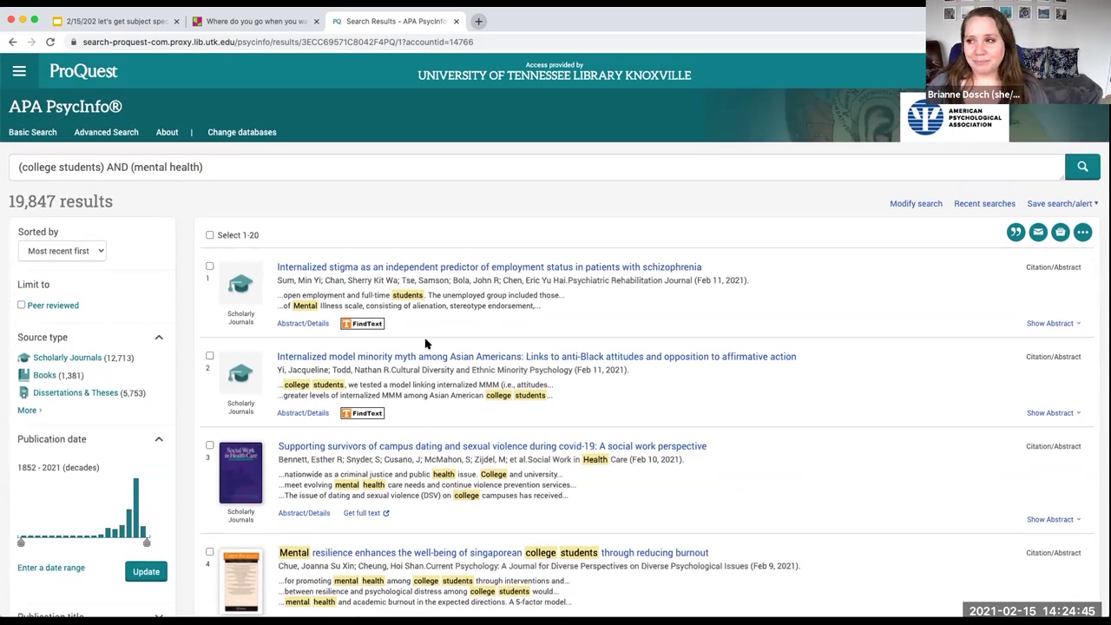
Search Google in a new browser tab for "types of mental health issues in college students"
{"action": "left_click", "coordinate": [480, 21]}
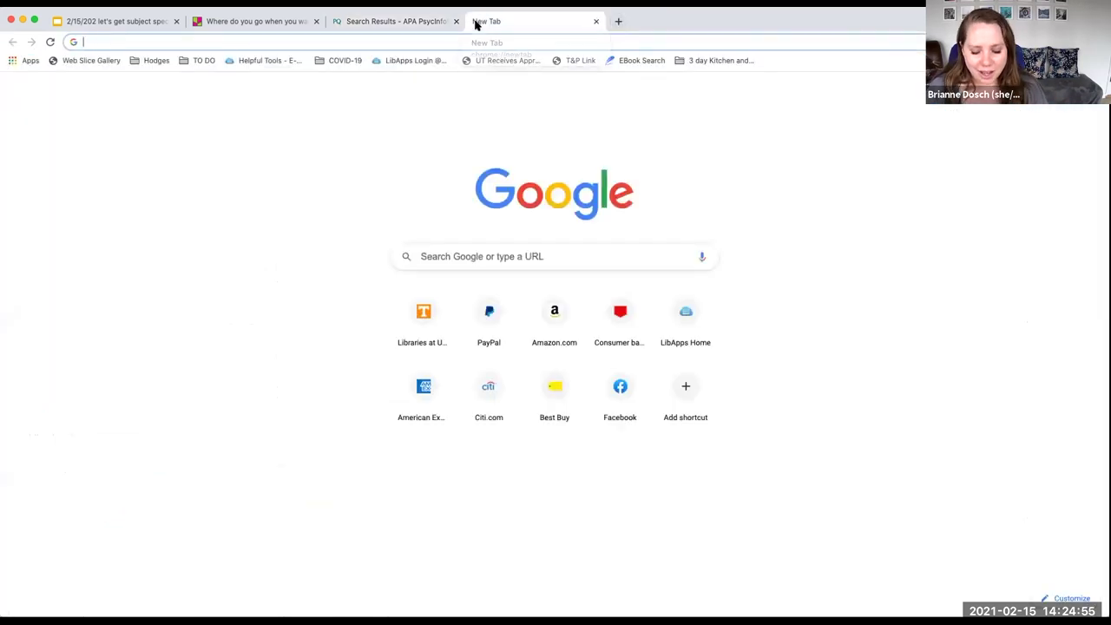
{"action": "type", "text": "ty"}
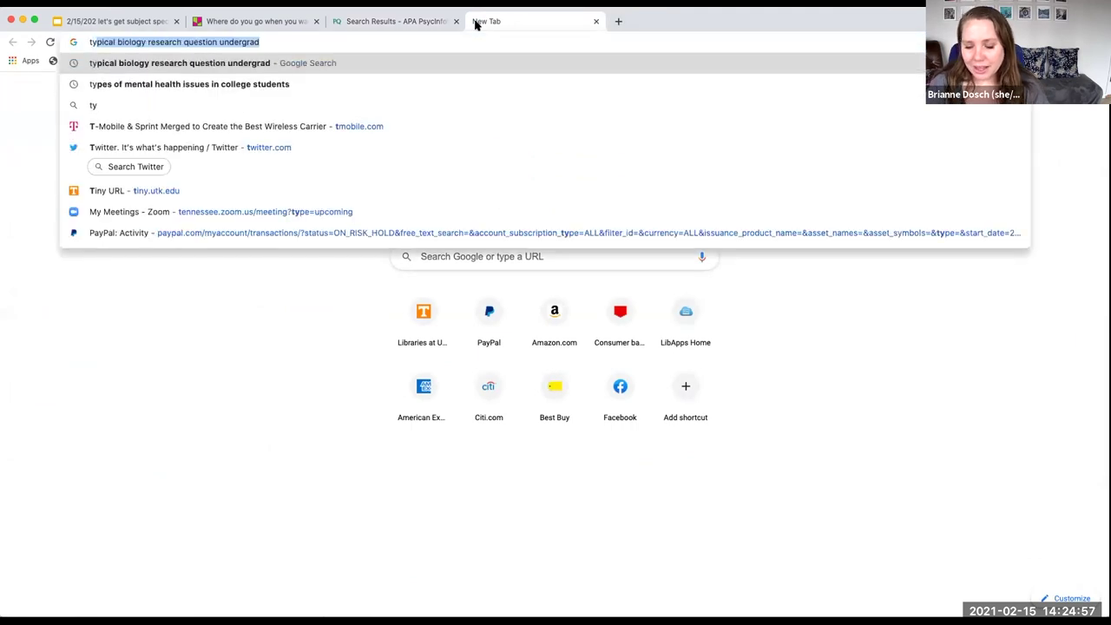
{"action": "type", "text": "pes of"}
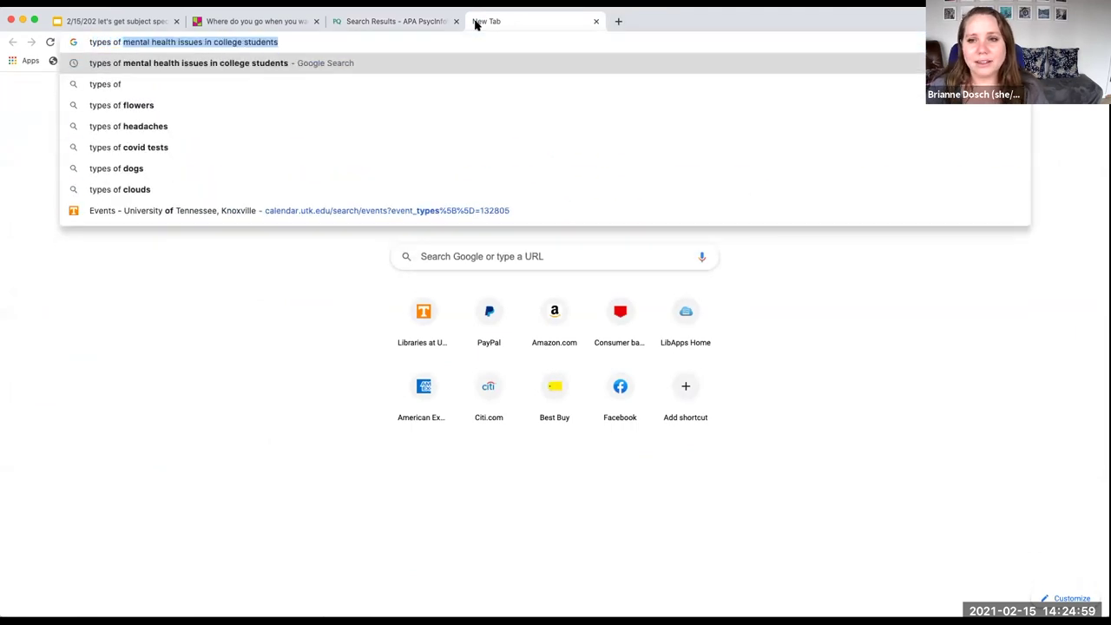
{"action": "key", "text": "Return"}
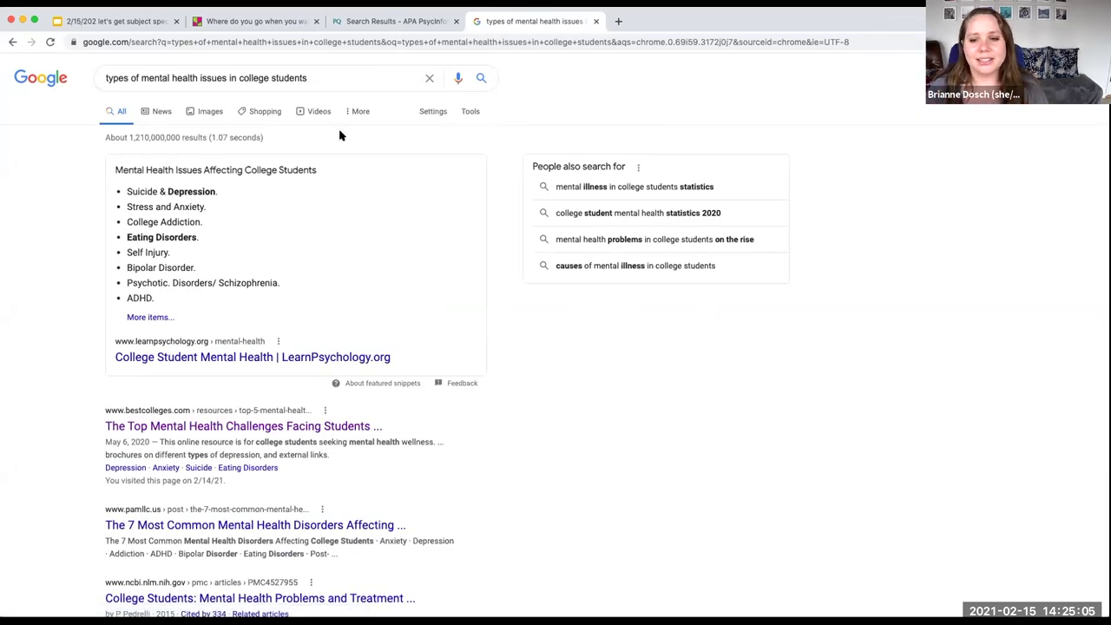
Open the BestColleges result "The Top Mental Health Challenges Facing Students" and view its list of five common challenges
{"action": "scroll", "coordinate": [438, 250], "scroll_direction": "down", "scroll_amount": 3}
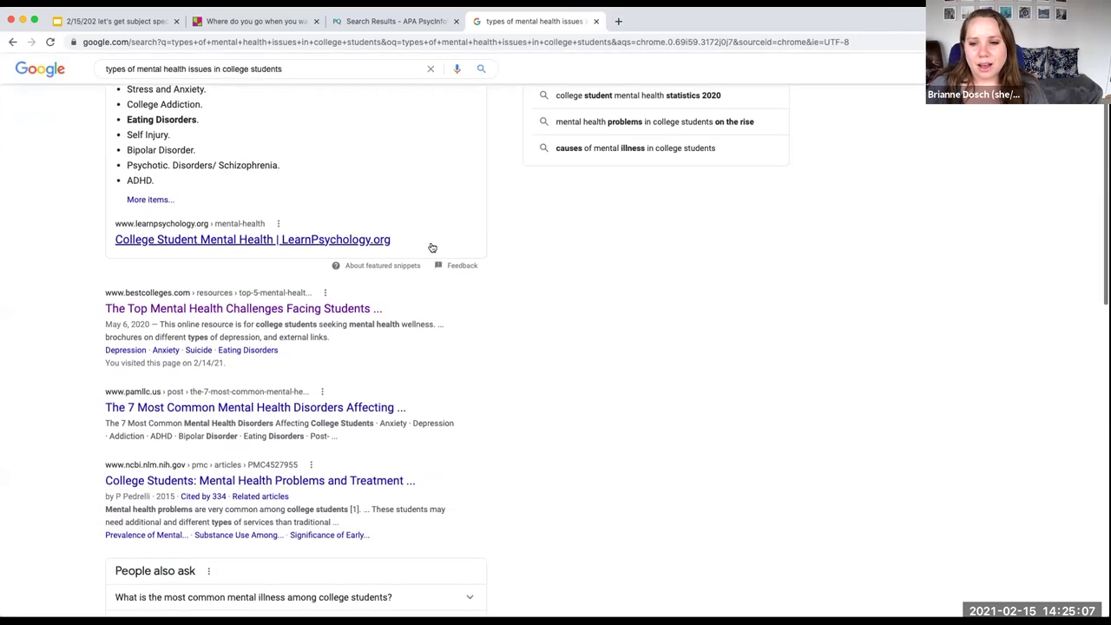
{"action": "left_click", "coordinate": [260, 308]}
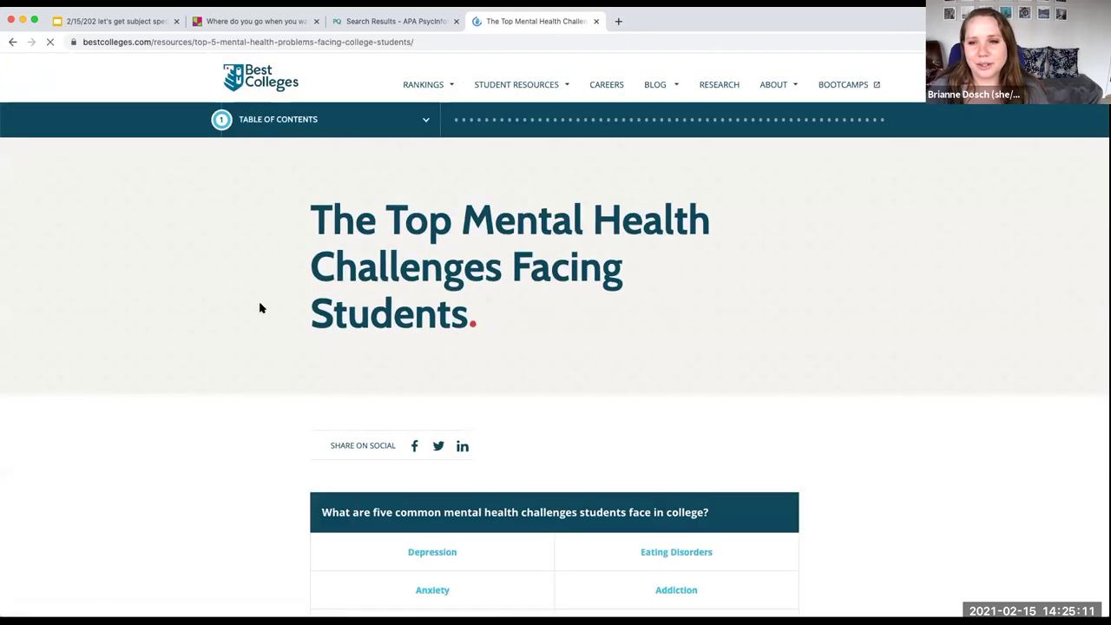
{"action": "scroll", "coordinate": [259, 308], "scroll_direction": "down", "scroll_amount": 3}
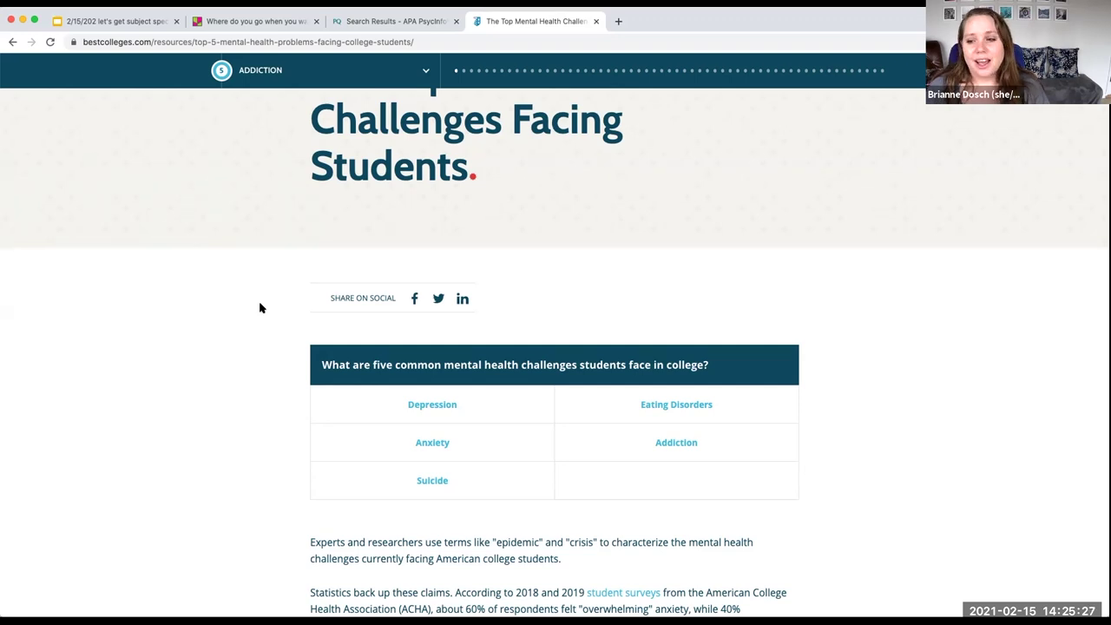
Go back to the PsycInfo advanced search and enclose college students in quotation marks as an exact phrase
{"action": "scroll", "coordinate": [260, 307], "scroll_direction": "down", "scroll_amount": 2}
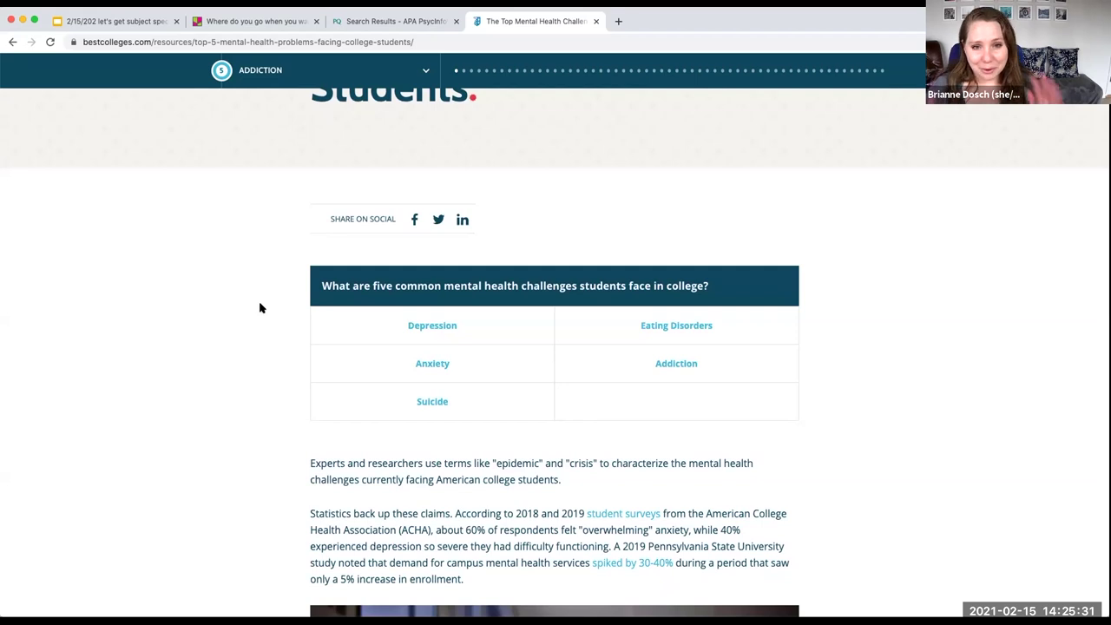
{"action": "left_click", "coordinate": [350, 23]}
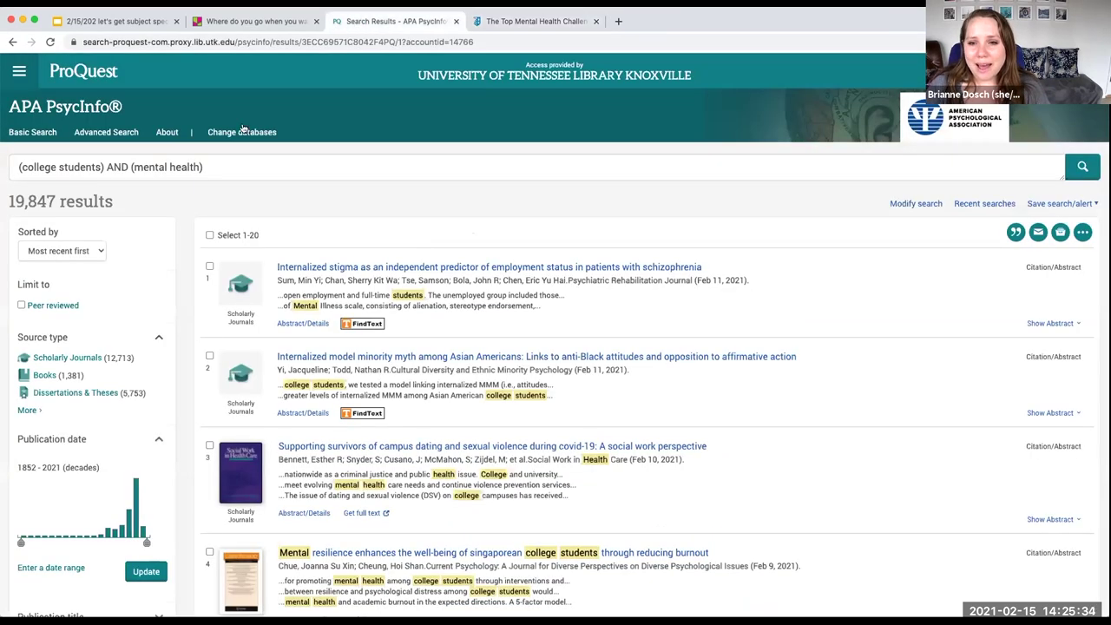
{"action": "left_click", "coordinate": [128, 135]}
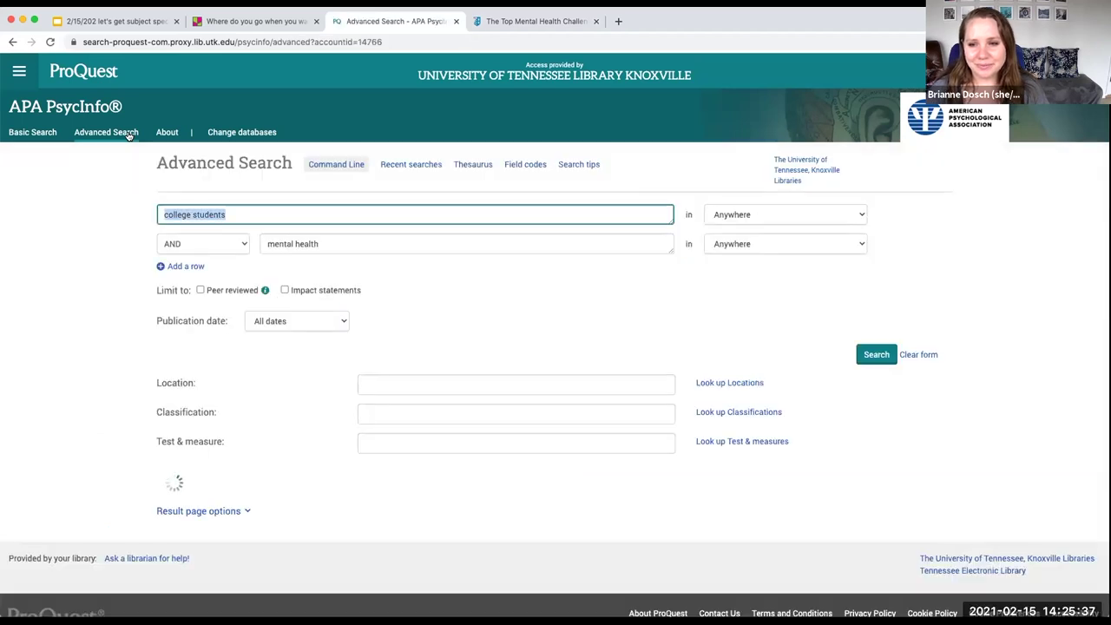
{"action": "left_click", "coordinate": [270, 214]}
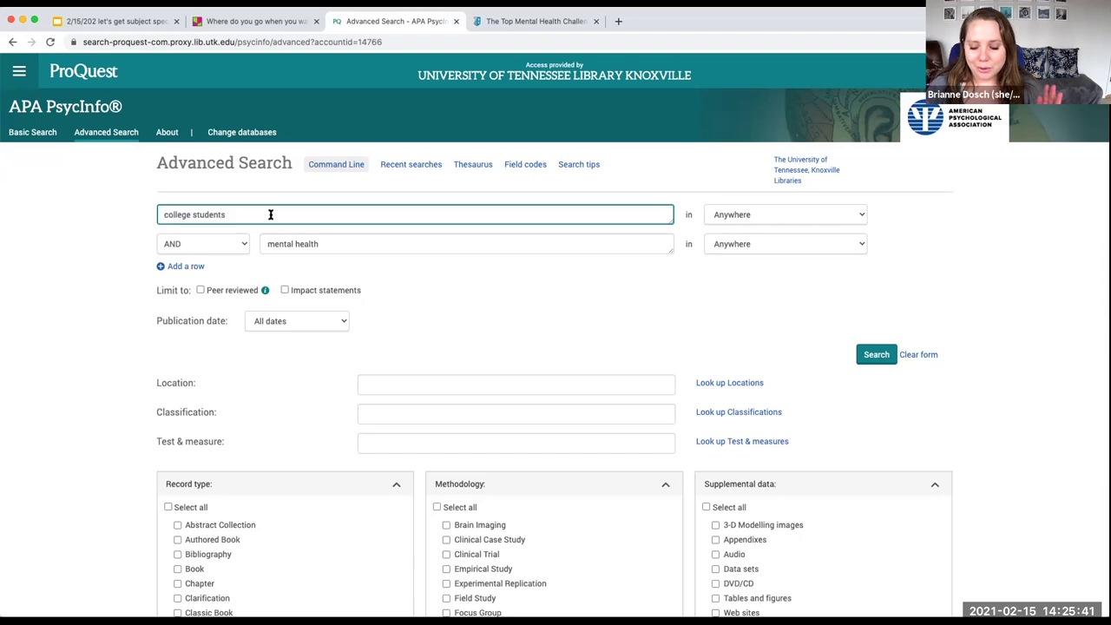
{"action": "type", "text": "\""}
{"action": "left_click", "coordinate": [161, 216]}
{"action": "type", "text": "\""}
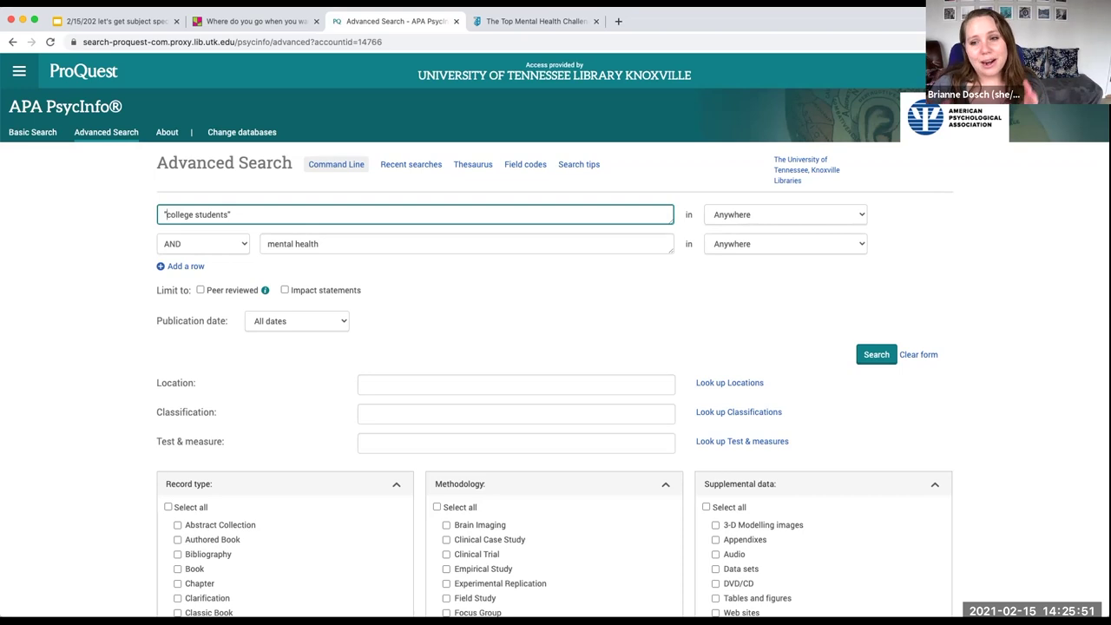
Replace mental health with "depression" in the second search row, run the search and look over the results
{"action": "triple_click", "coordinate": [379, 245]}
{"action": "type", "text": "depression"}
{"action": "left_click", "coordinate": [503, 270]}
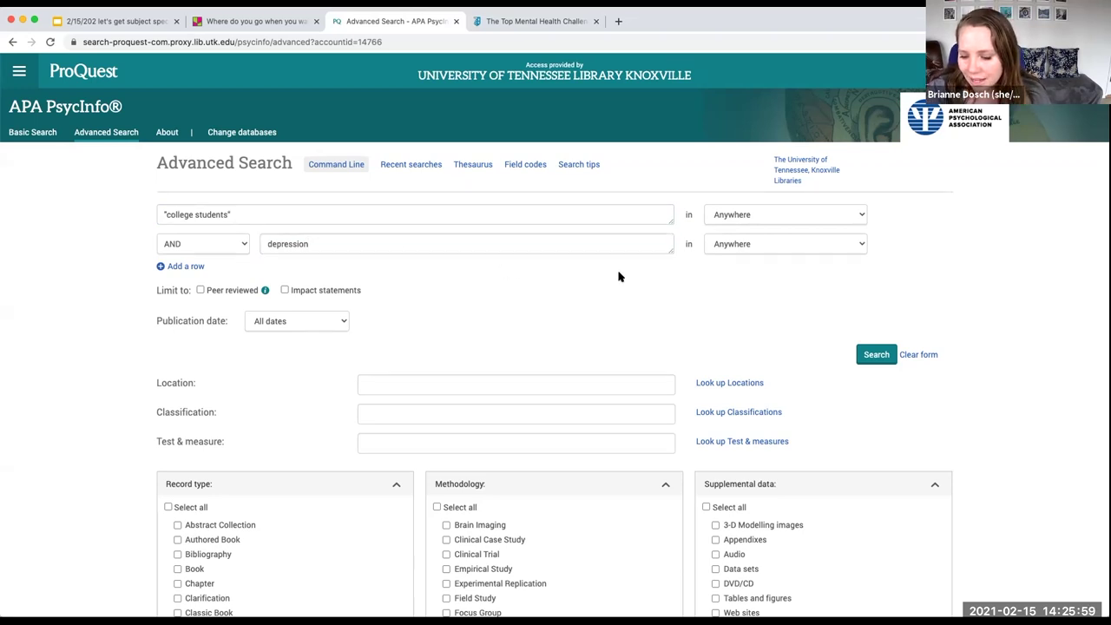
{"action": "left_click", "coordinate": [864, 358]}
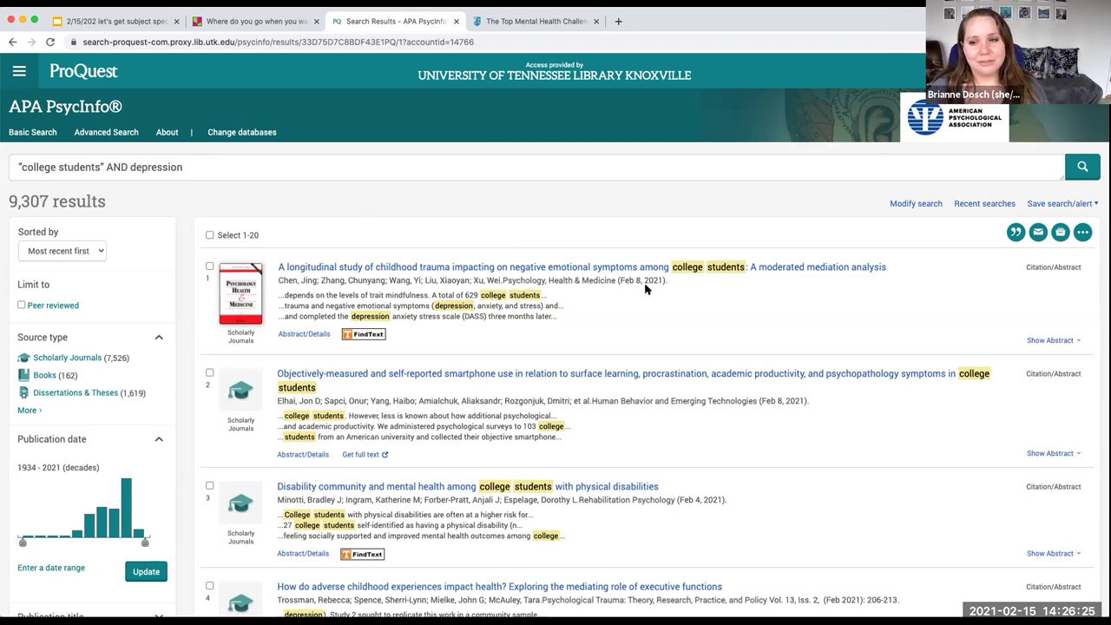
{"action": "scroll", "coordinate": [638, 299], "scroll_direction": "down", "scroll_amount": 1}
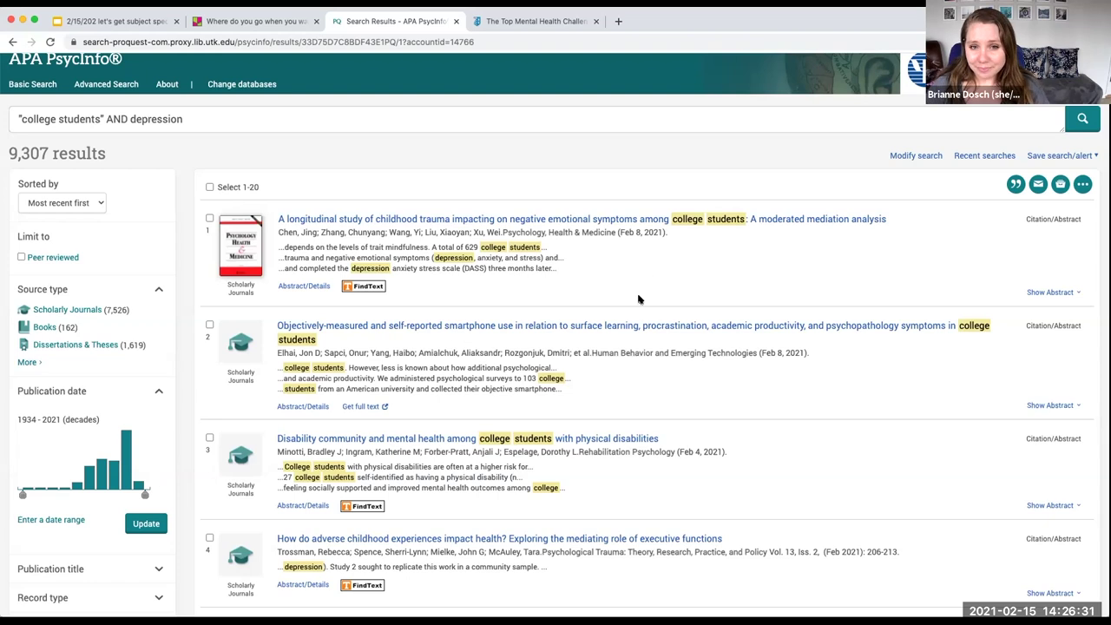
Return to the BestColleges article and view its Depression section, including the emotional, thinking and physical well-being symptoms
{"action": "left_click", "coordinate": [542, 29]}
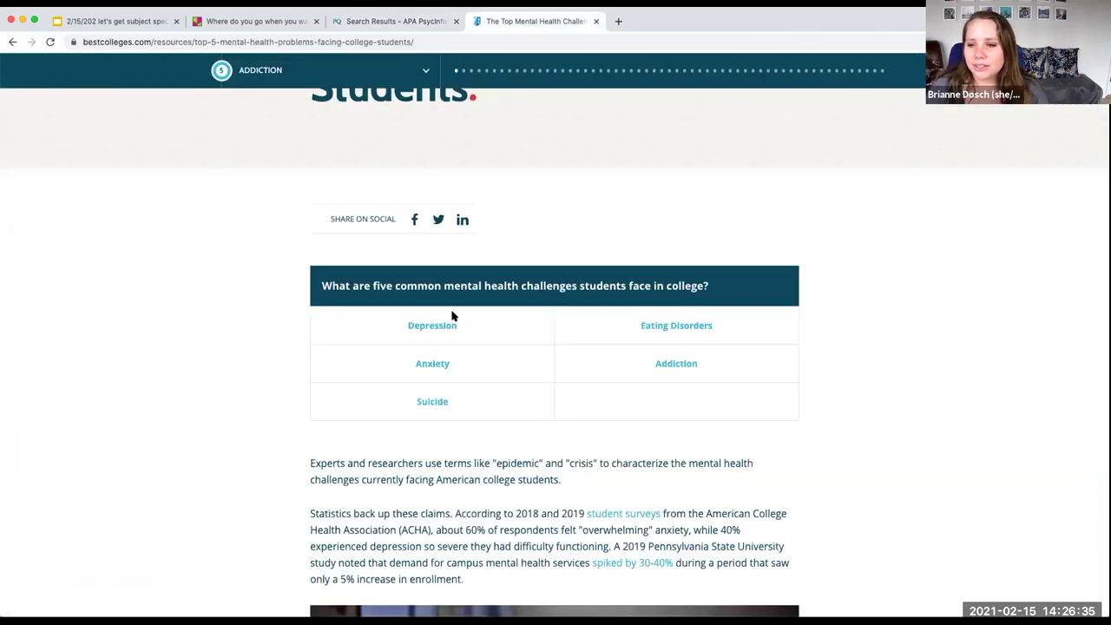
{"action": "left_click", "coordinate": [426, 326]}
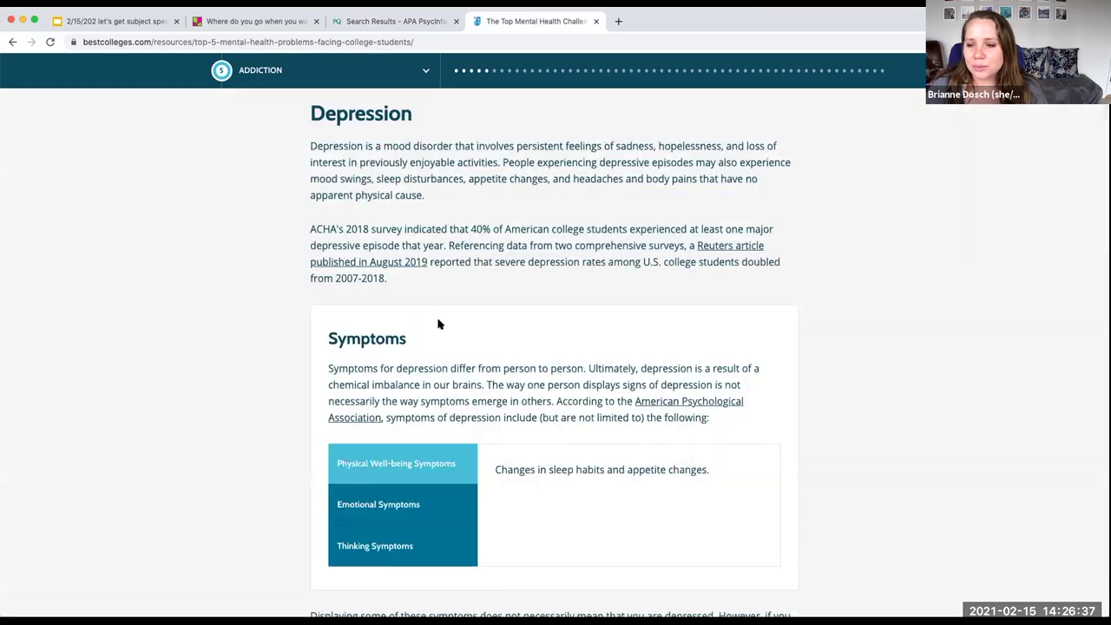
{"action": "scroll", "coordinate": [439, 320], "scroll_direction": "down", "scroll_amount": 1}
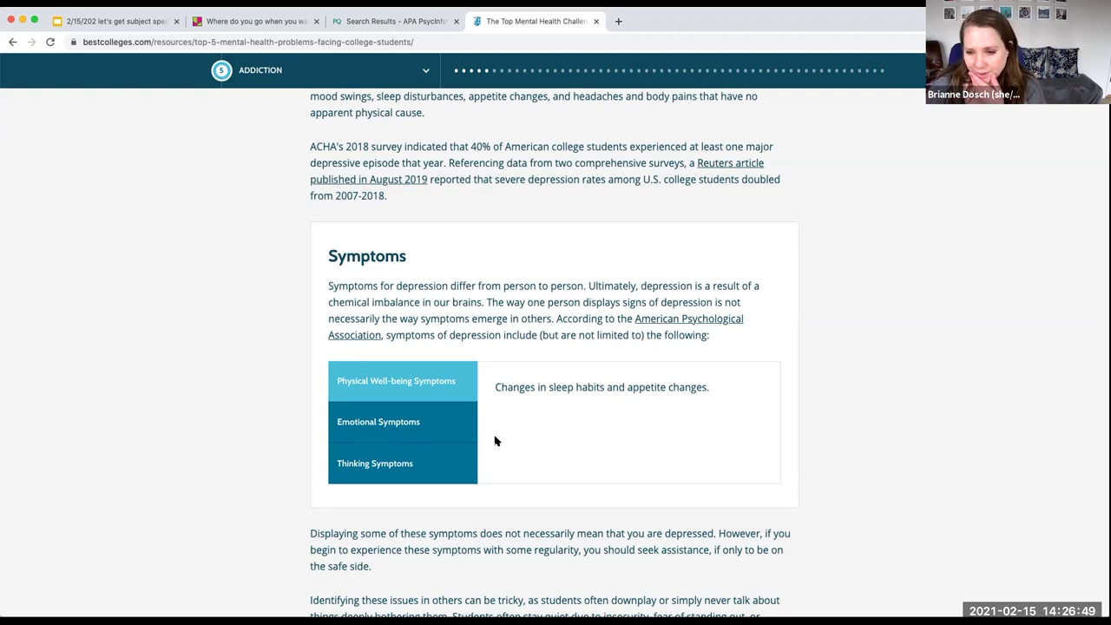
{"action": "left_click", "coordinate": [433, 432]}
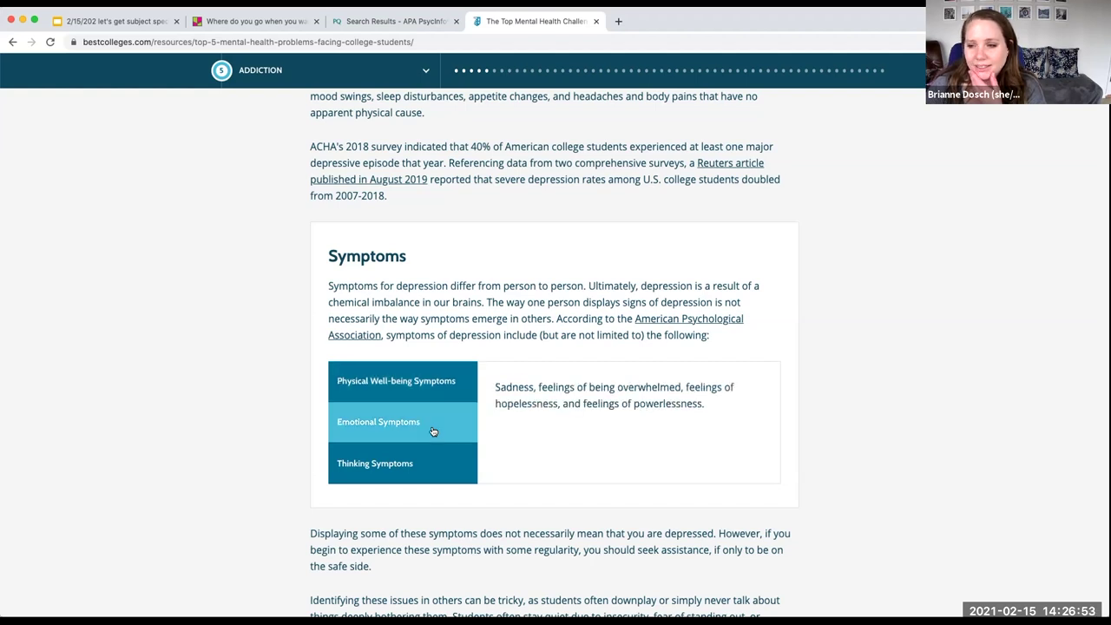
{"action": "left_click", "coordinate": [416, 457]}
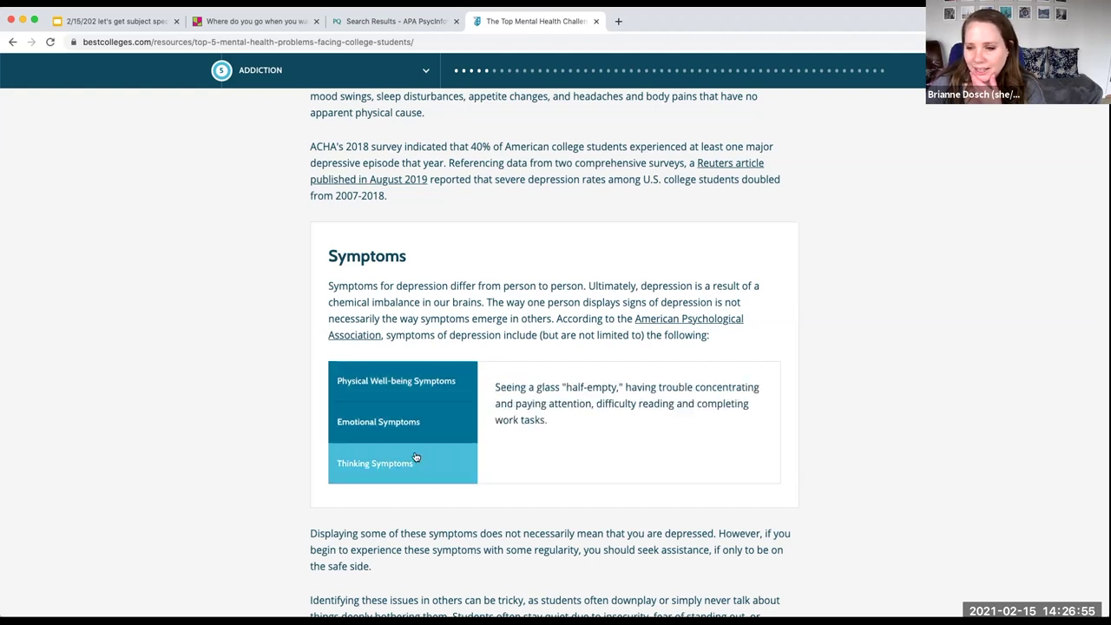
{"action": "left_click", "coordinate": [422, 393]}
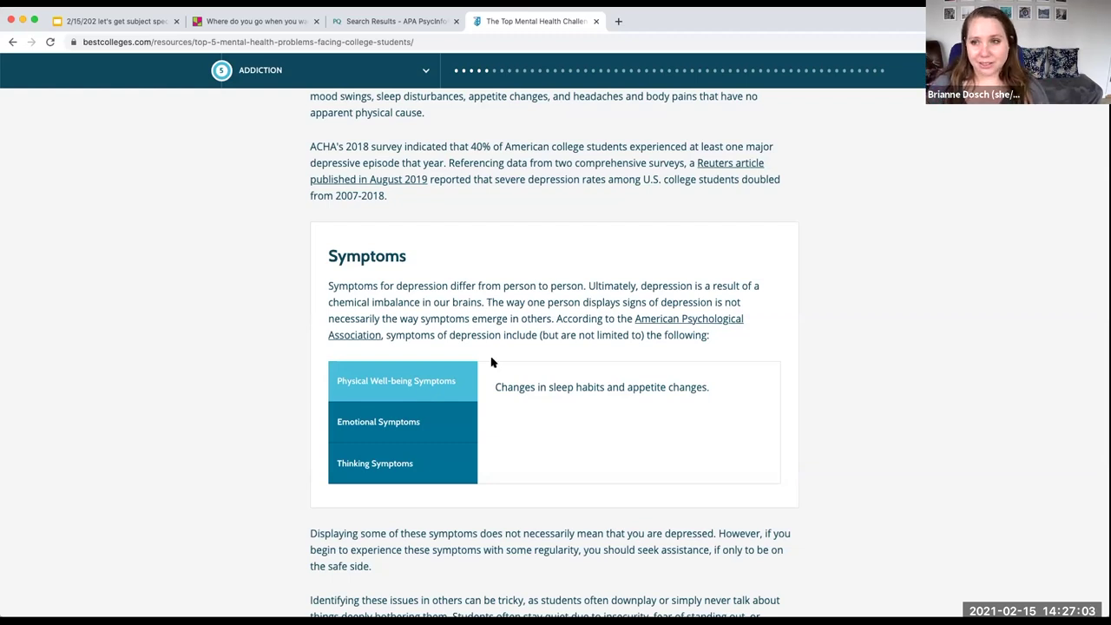
In the PsycInfo advanced search, add a third AND row with "sleep" and run the search
{"action": "left_click", "coordinate": [387, 26]}
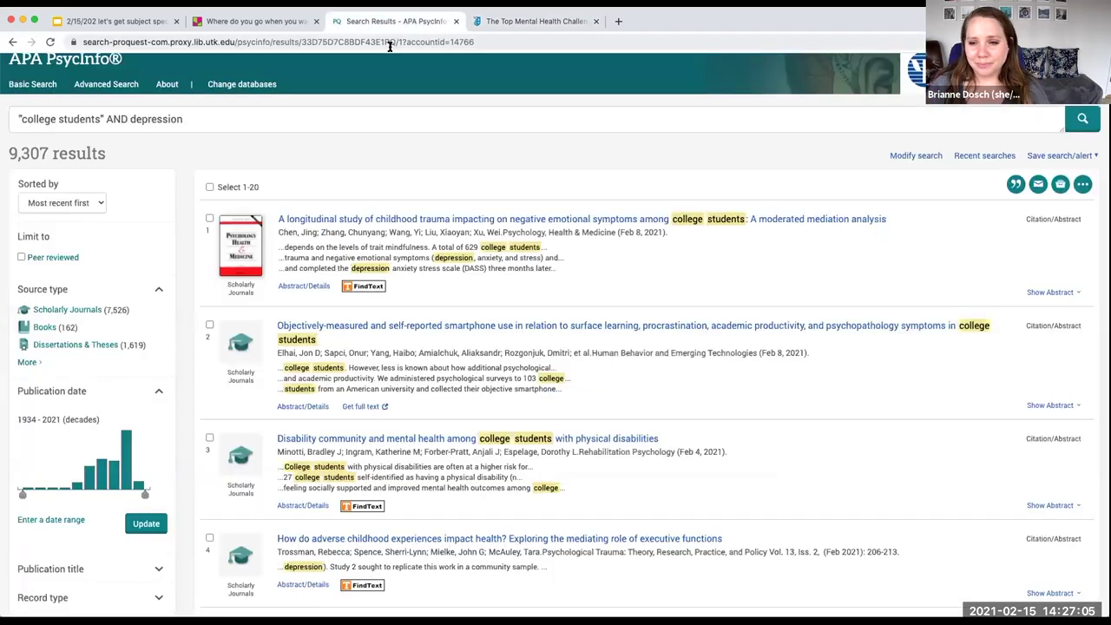
{"action": "left_click", "coordinate": [122, 88]}
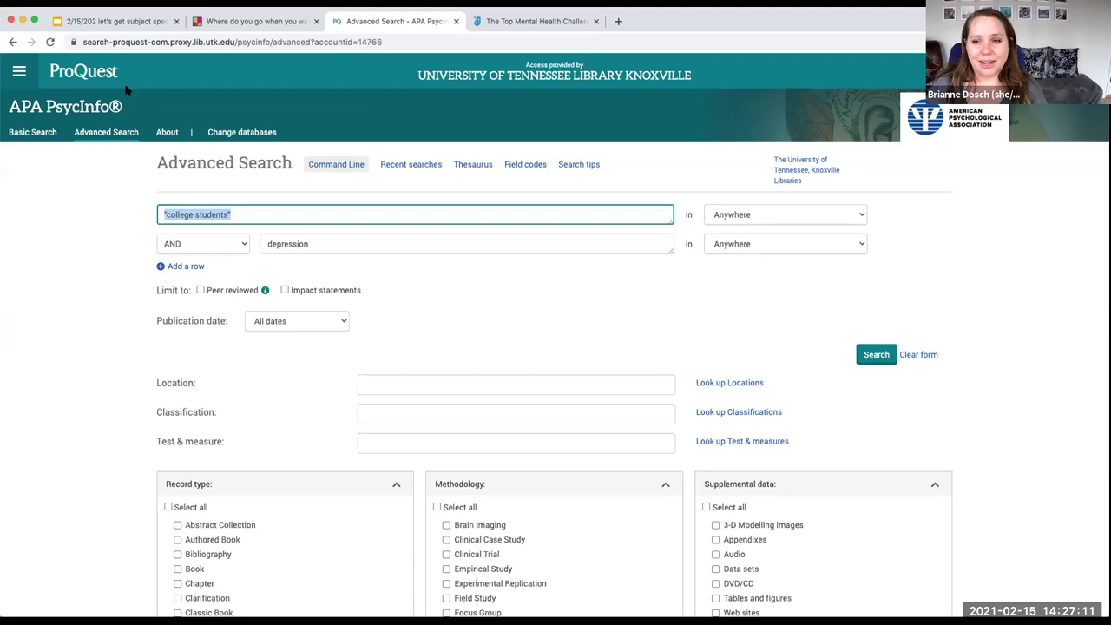
{"action": "left_click", "coordinate": [273, 214]}
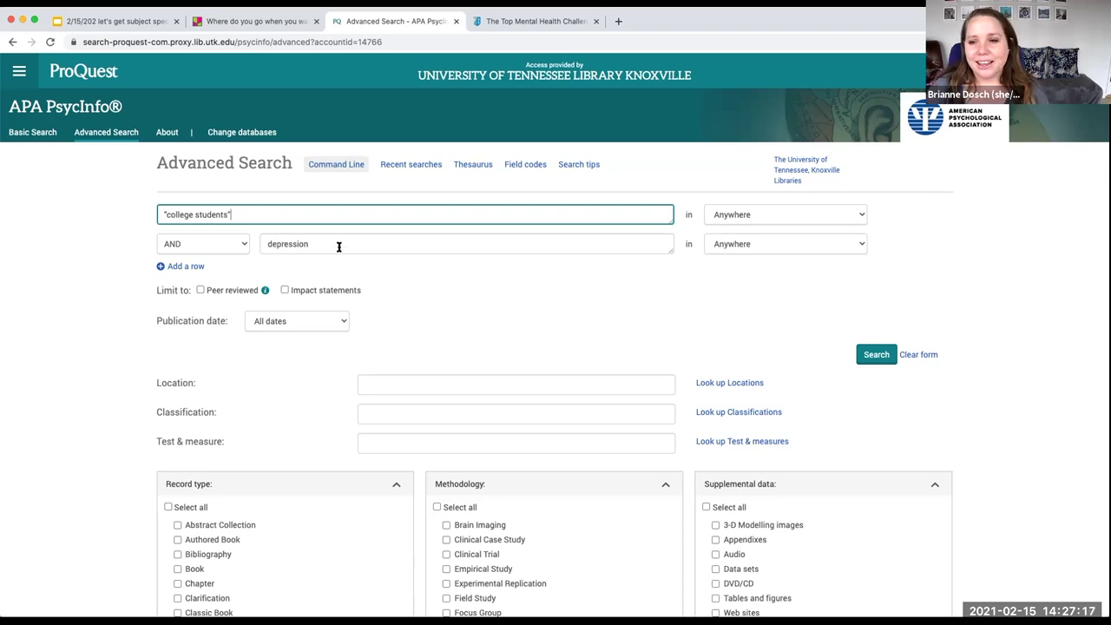
{"action": "left_click", "coordinate": [186, 266]}
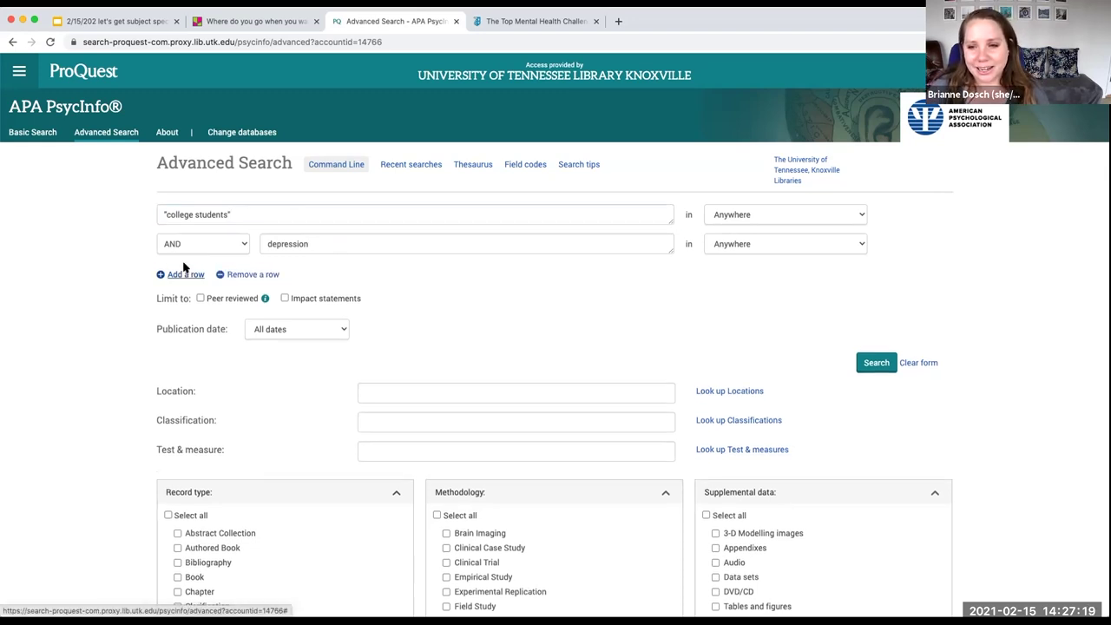
{"action": "left_click", "coordinate": [284, 273]}
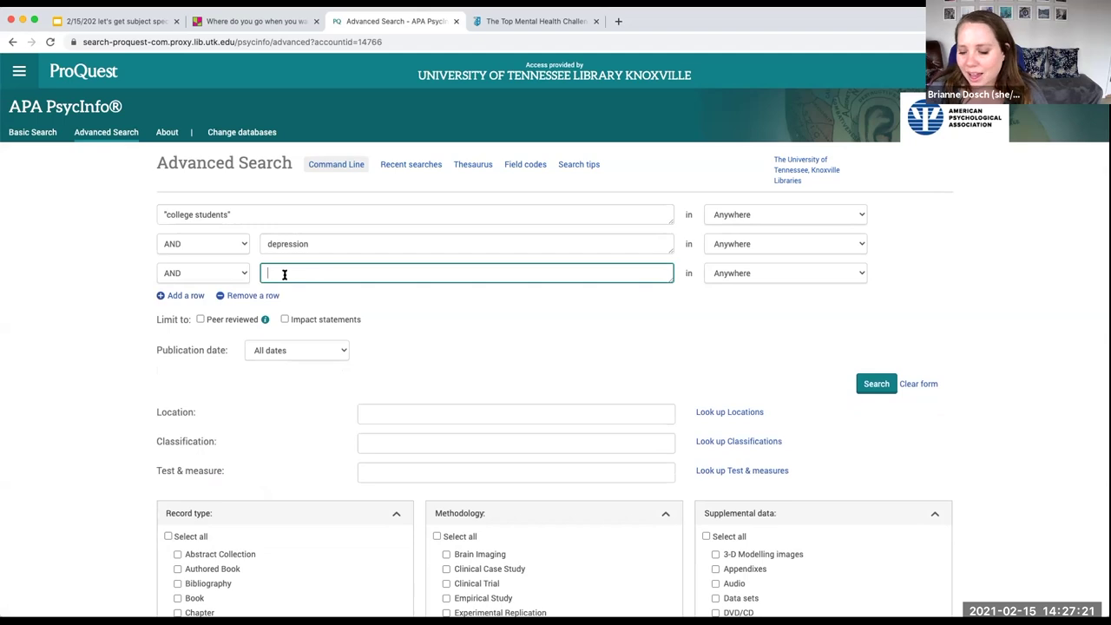
{"action": "type", "text": "sleep"}
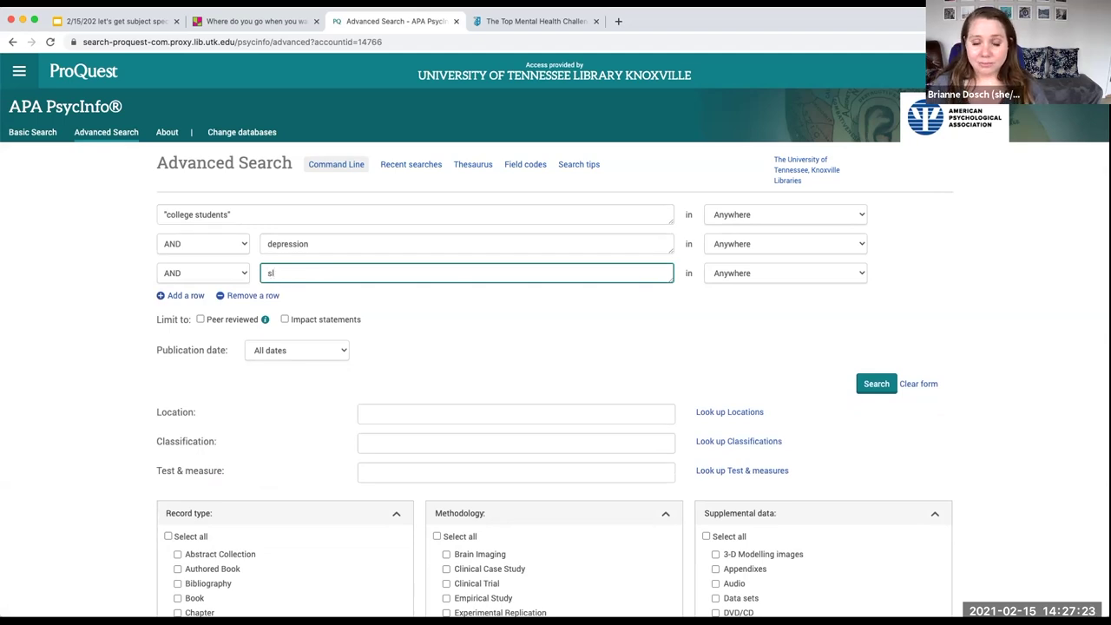
{"action": "left_click", "coordinate": [868, 383]}
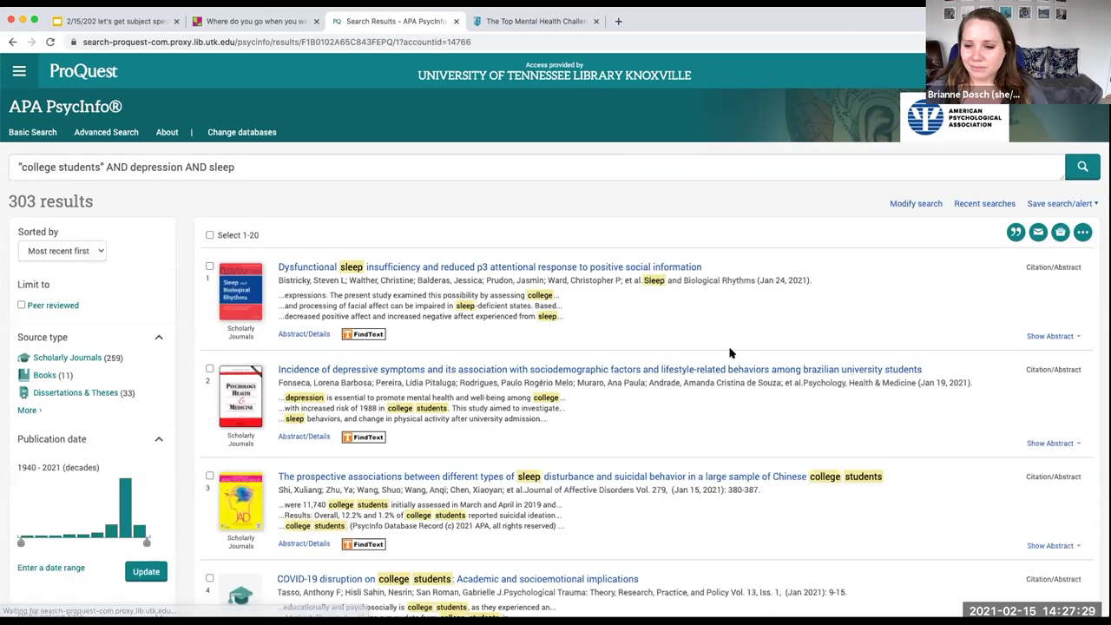
Dismiss the user survey pop-up and look through the results on college students, depression and sleep
{"action": "scroll", "coordinate": [595, 413], "scroll_direction": "down", "scroll_amount": 1}
{"action": "scroll", "coordinate": [596, 413], "scroll_direction": "down", "scroll_amount": 1}
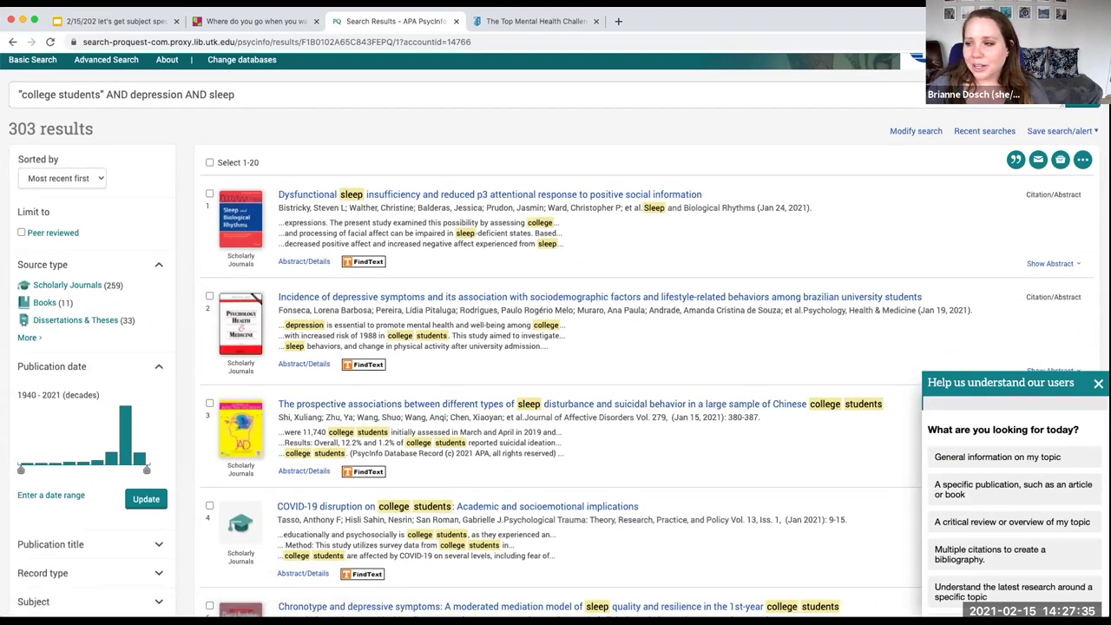
{"action": "left_click", "coordinate": [1097, 383]}
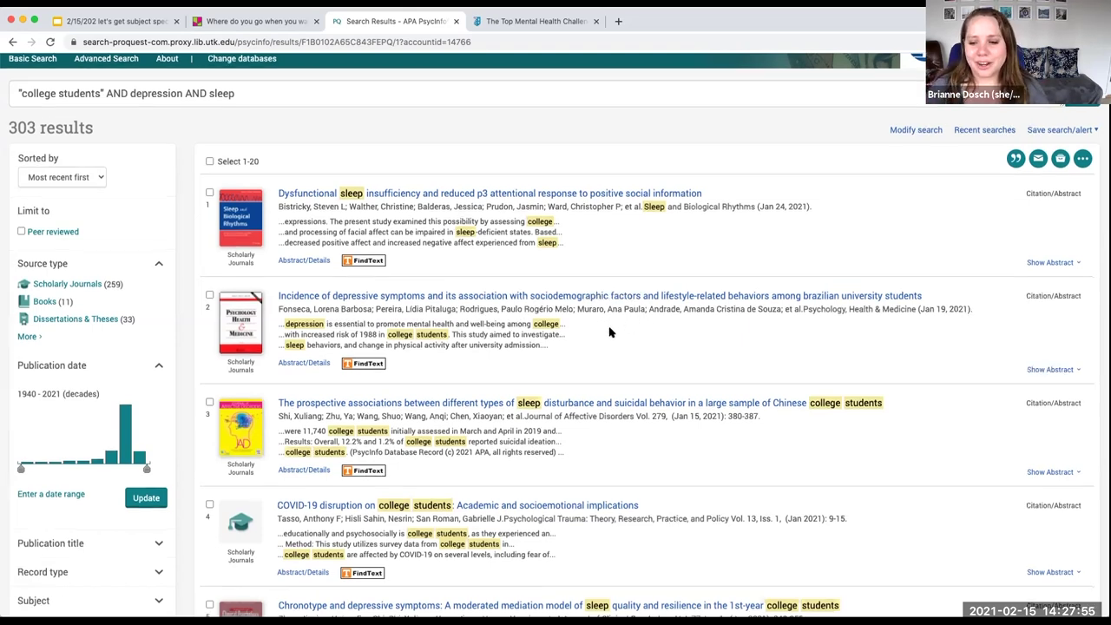
{"action": "scroll", "coordinate": [607, 330], "scroll_direction": "down", "scroll_amount": 2}
{"action": "scroll", "coordinate": [609, 332], "scroll_direction": "down", "scroll_amount": 1}
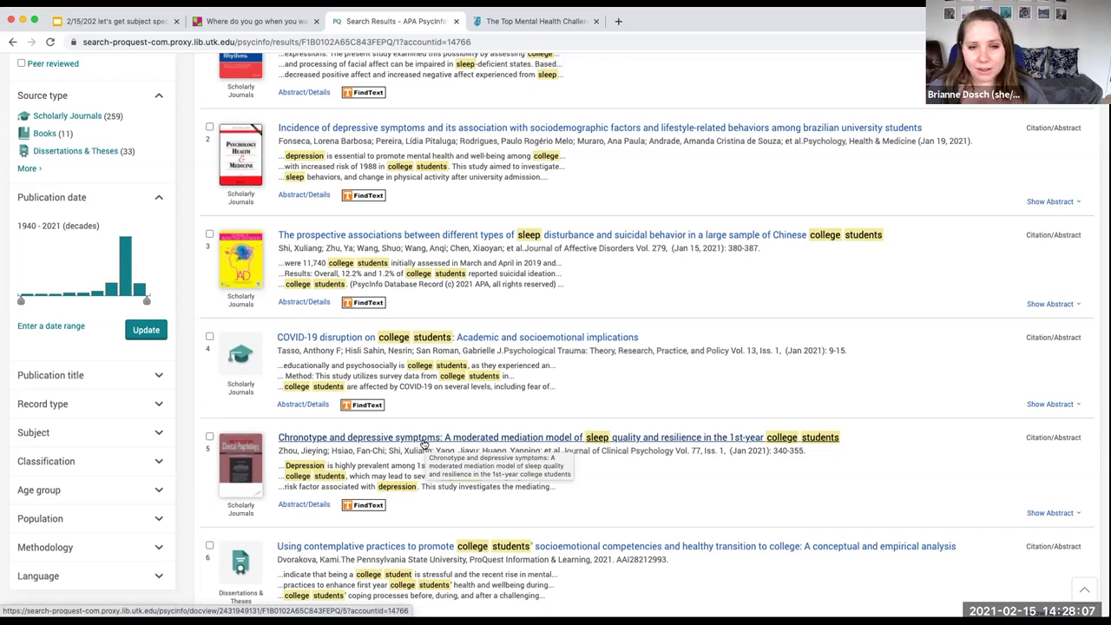
Open the article "Chronotype and depressive symptoms" and examine its abstract and subject details
{"action": "left_click", "coordinate": [388, 439]}
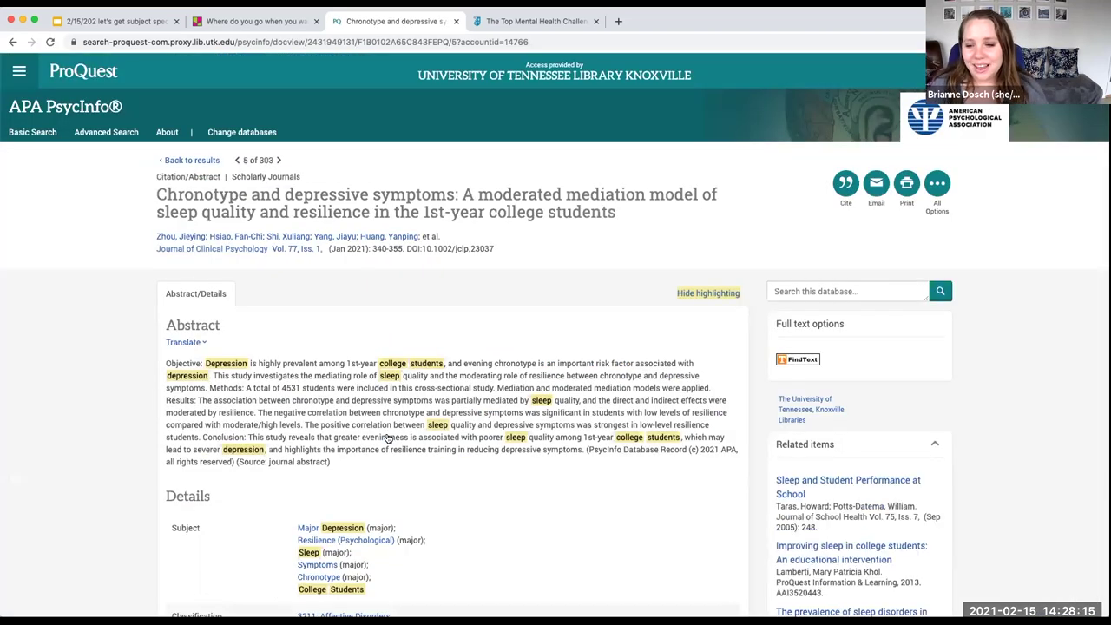
{"action": "scroll", "coordinate": [393, 461], "scroll_direction": "down", "scroll_amount": 2}
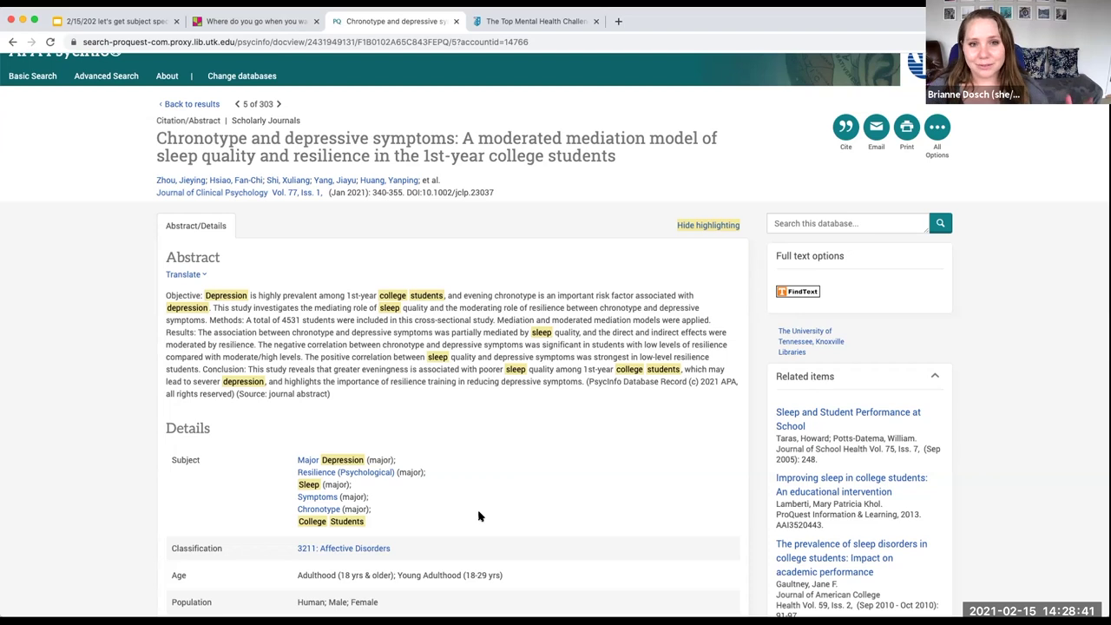
{"action": "scroll", "coordinate": [475, 518], "scroll_direction": "down", "scroll_amount": 1}
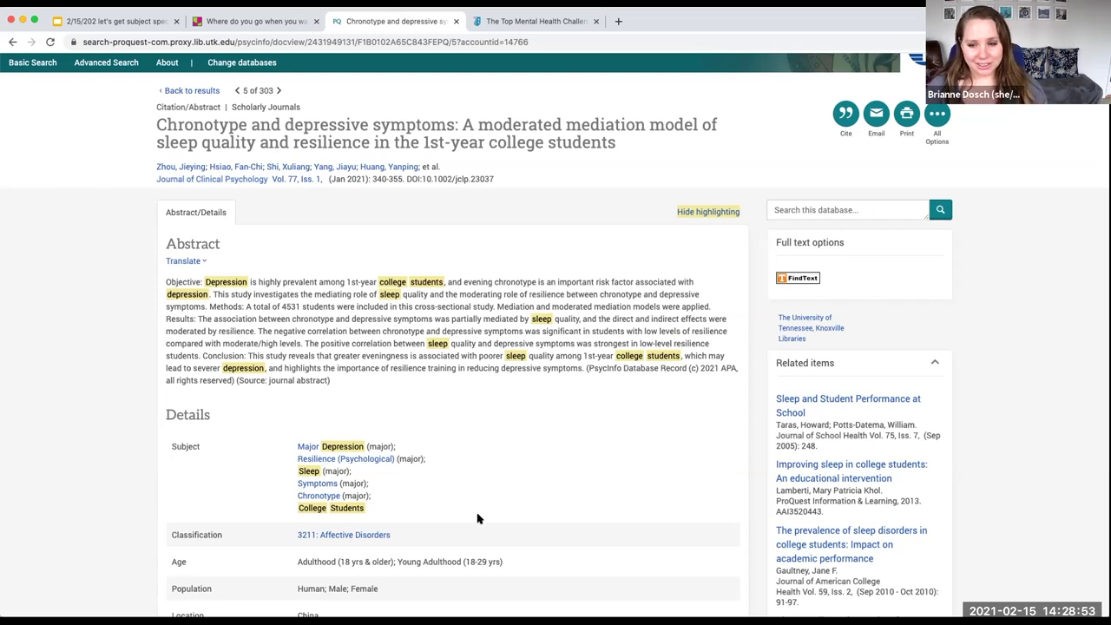
{"action": "scroll", "coordinate": [473, 508], "scroll_direction": "down", "scroll_amount": 1}
{"action": "scroll", "coordinate": [473, 505], "scroll_direction": "up", "scroll_amount": 2}
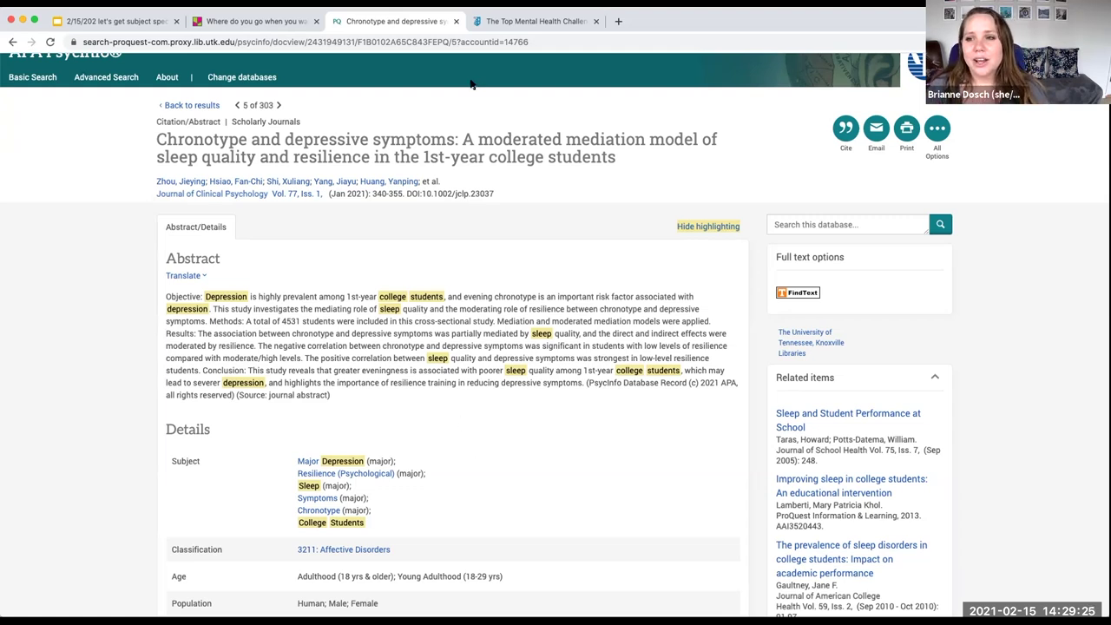
Leave the article record and load the University Libraries home page at lib.utk.edu
{"action": "left_click", "coordinate": [434, 43]}
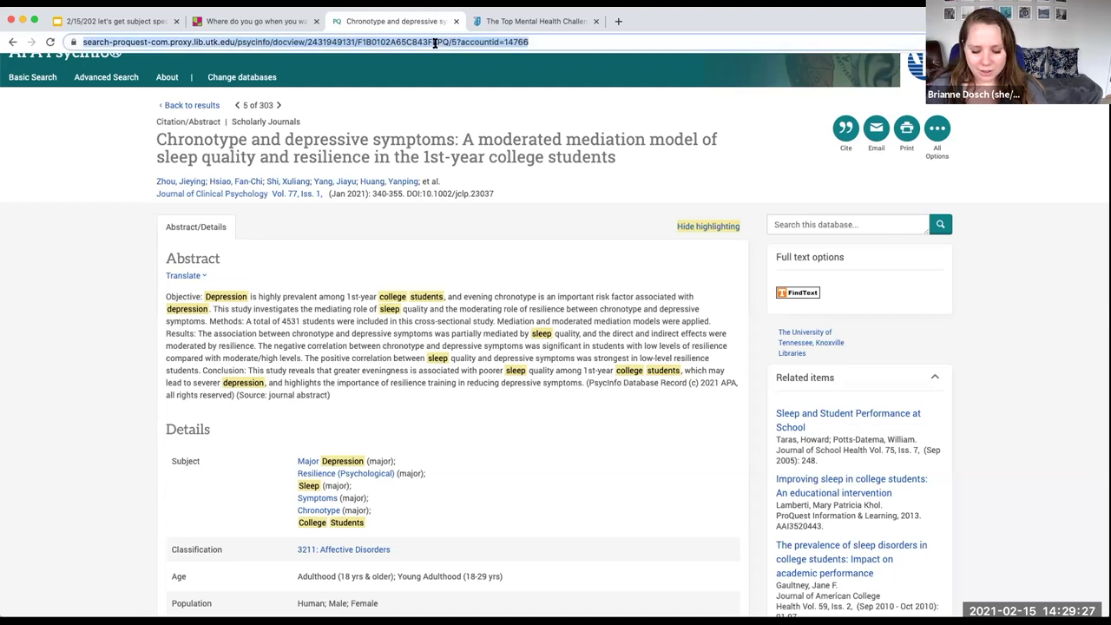
{"action": "type", "text": "lib.utk.edu"}
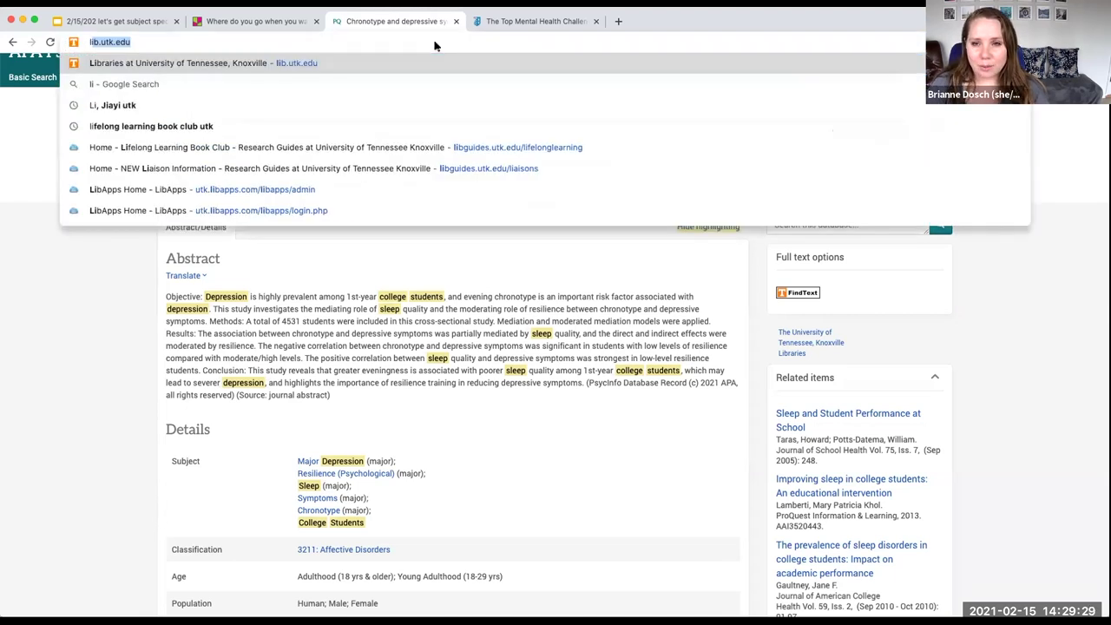
{"action": "key", "text": "Right"}
{"action": "type", "text": "/"}
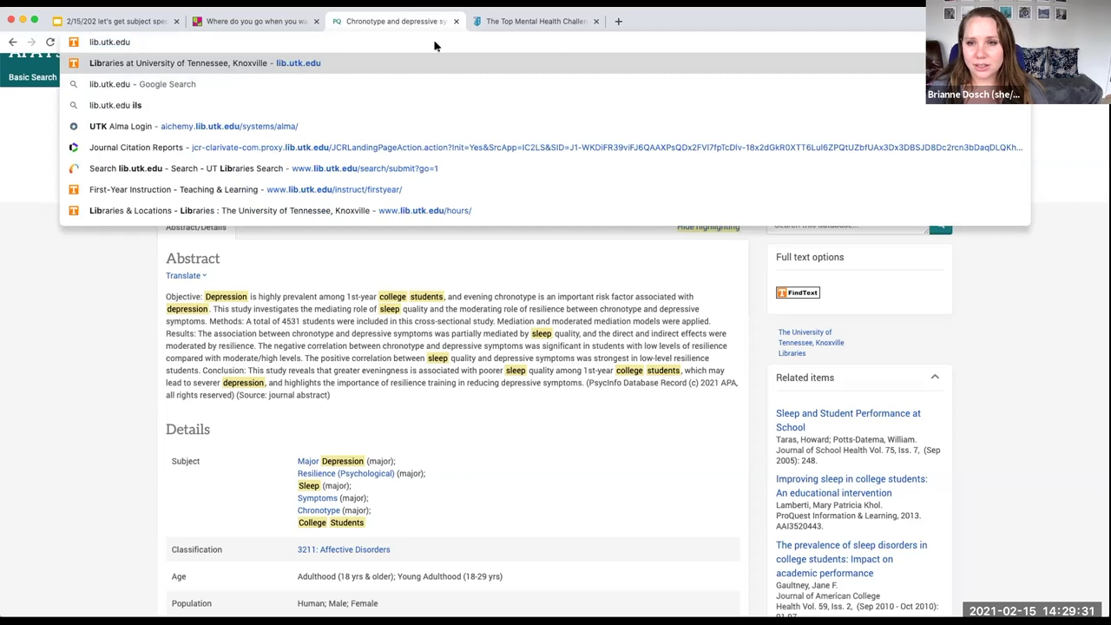
{"action": "key", "text": "Return"}
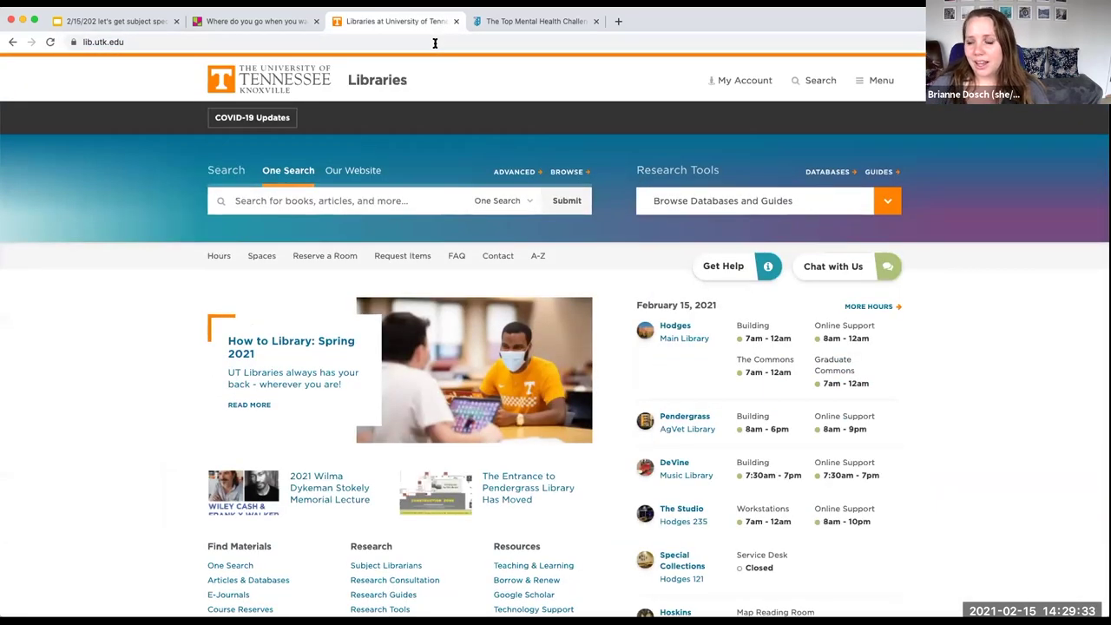
Browse the library's databases by subject and open the Biological Sciences database list
{"action": "left_click", "coordinate": [827, 172]}
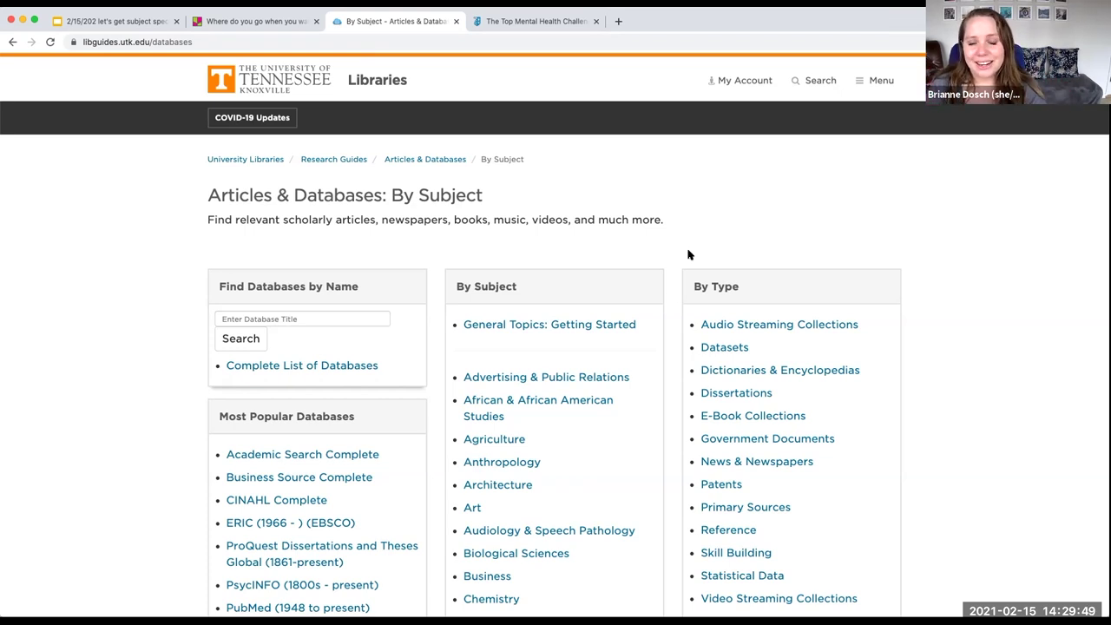
{"action": "scroll", "coordinate": [685, 256], "scroll_direction": "down", "scroll_amount": 2}
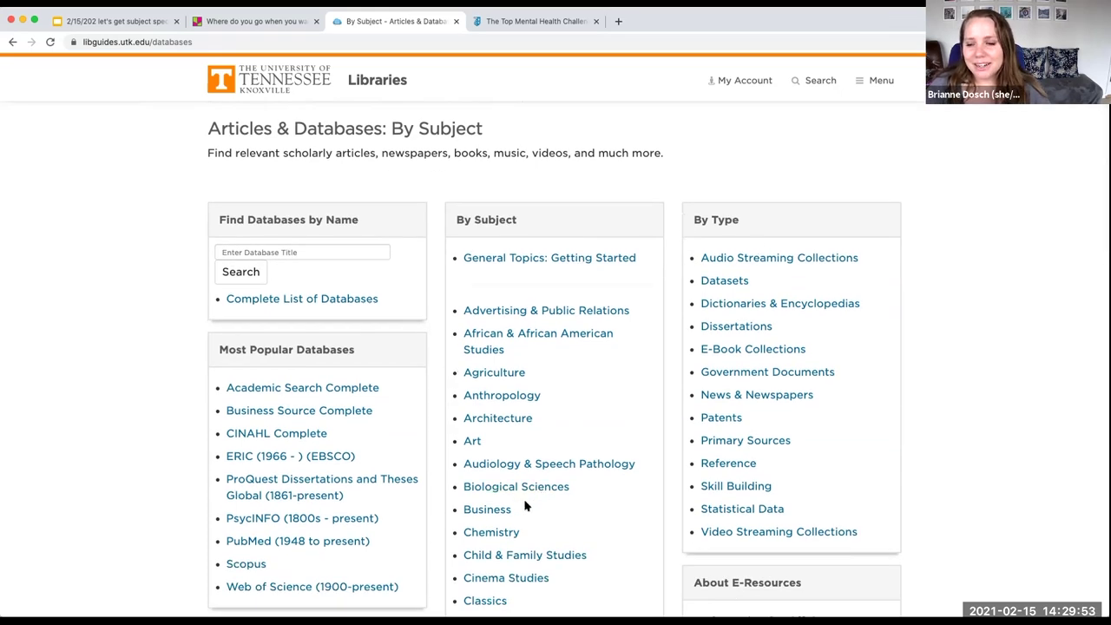
{"action": "left_click", "coordinate": [515, 486]}
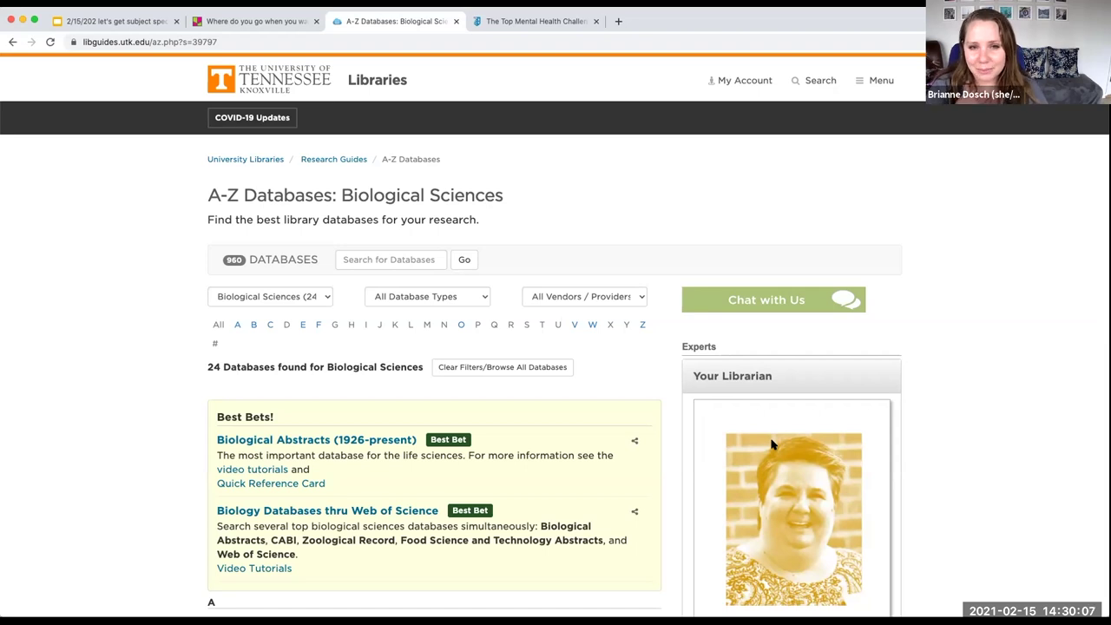
Look over the Biological Sciences database list and open the Best Bet database Biological Abstracts (1926-present)
{"action": "scroll", "coordinate": [772, 444], "scroll_direction": "down", "scroll_amount": 4}
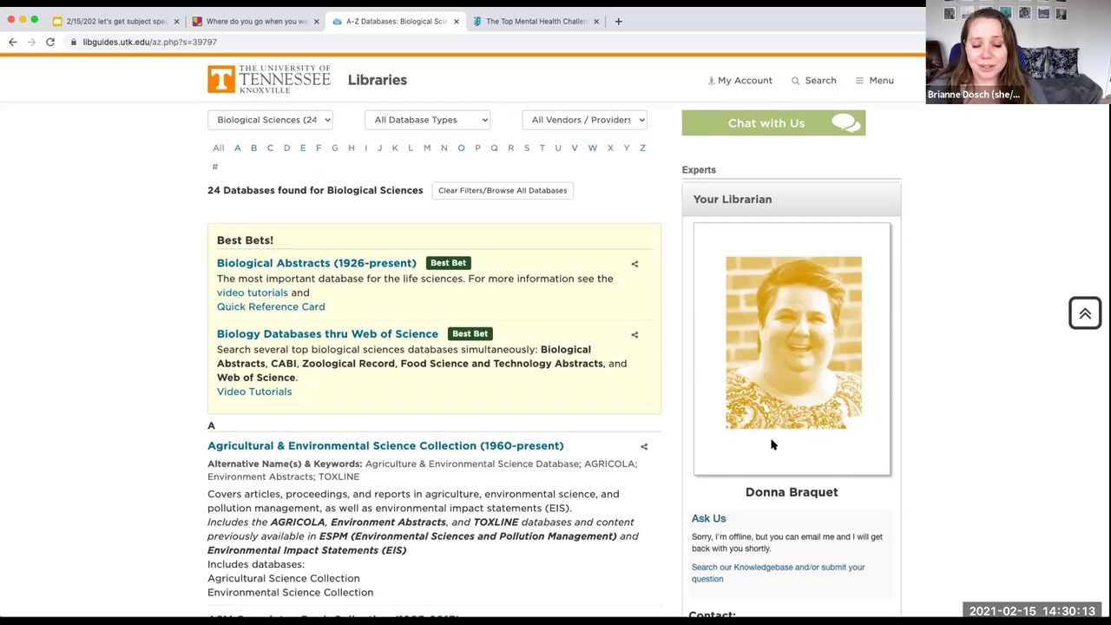
{"action": "scroll", "coordinate": [771, 445], "scroll_direction": "down", "scroll_amount": 1}
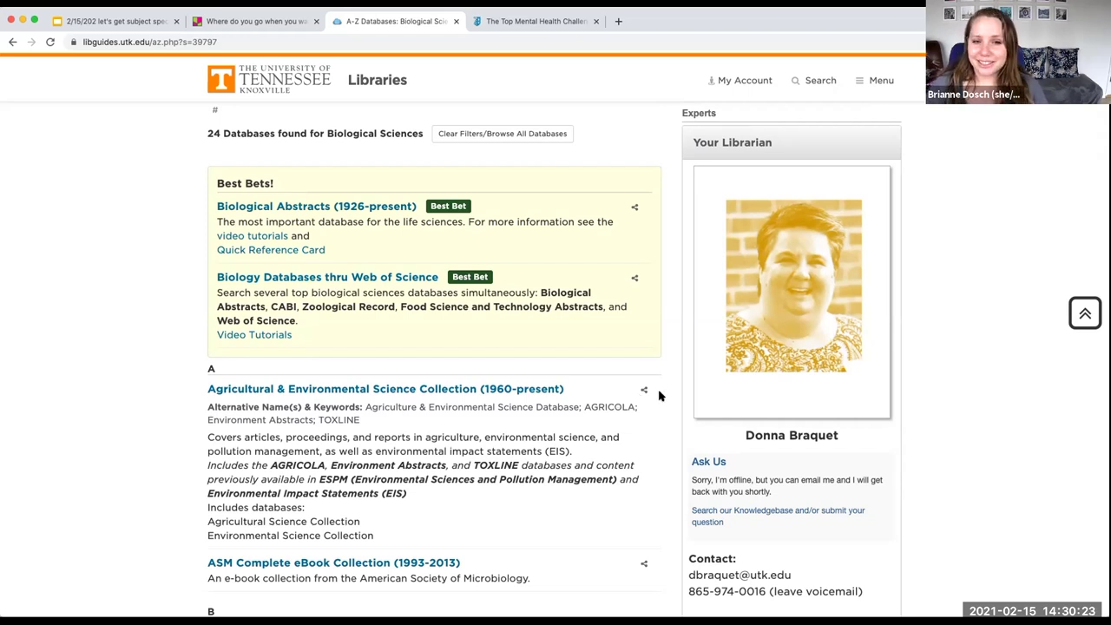
{"action": "scroll", "coordinate": [659, 396], "scroll_direction": "up", "scroll_amount": 3}
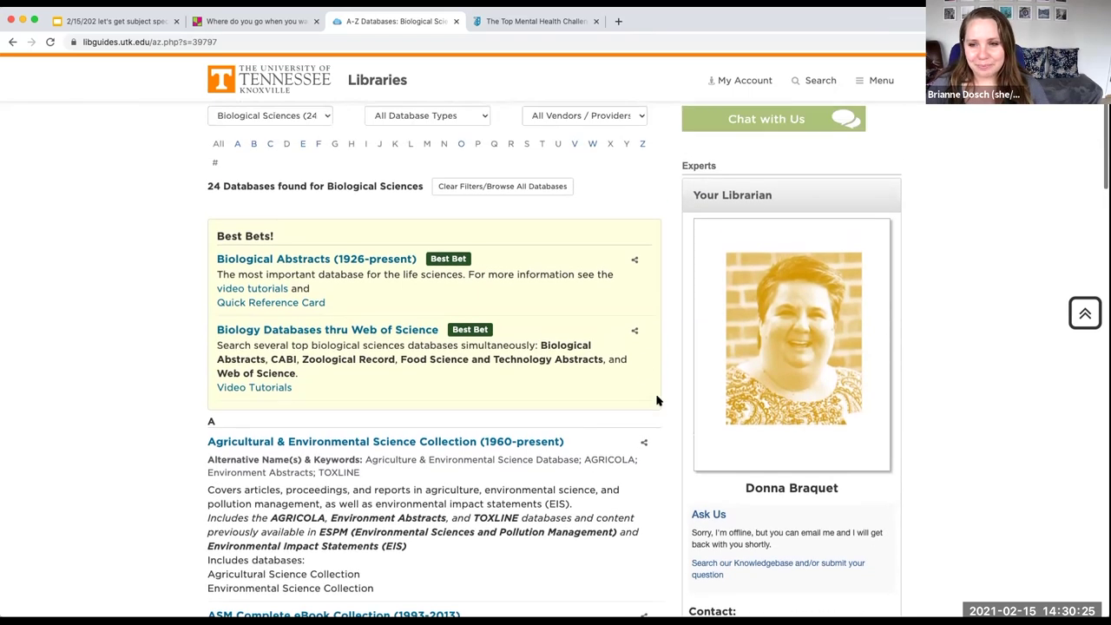
{"action": "scroll", "coordinate": [657, 400], "scroll_direction": "up", "scroll_amount": 4}
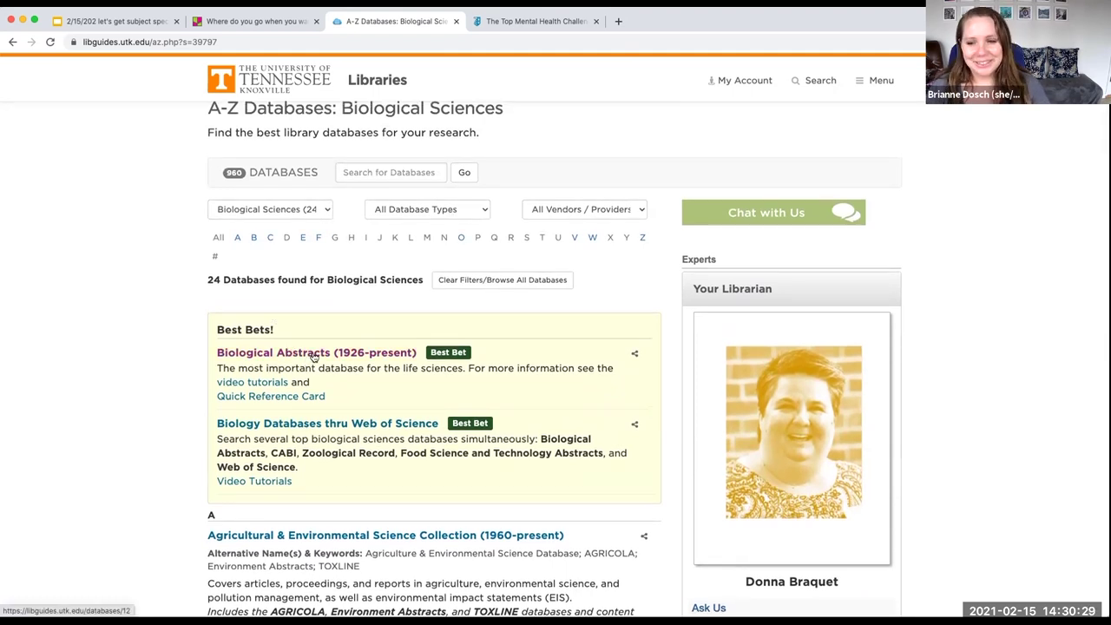
{"action": "left_click", "coordinate": [315, 353]}
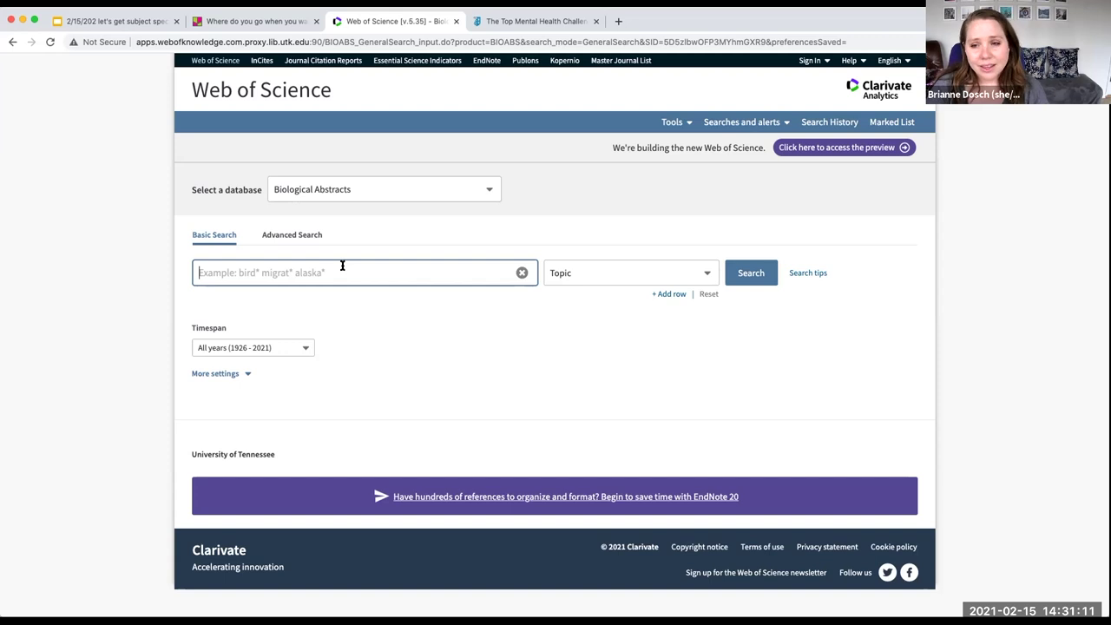
Run a topic search for "climate change" in Biological Abstracts across all years
{"action": "type", "text": "cli"}
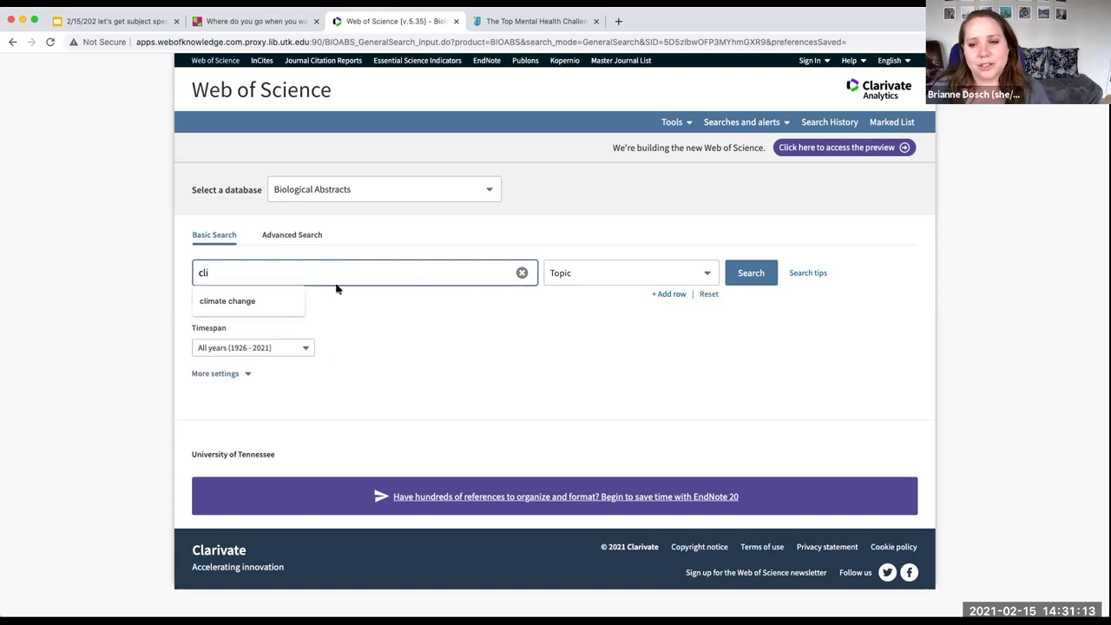
{"action": "left_click", "coordinate": [268, 300]}
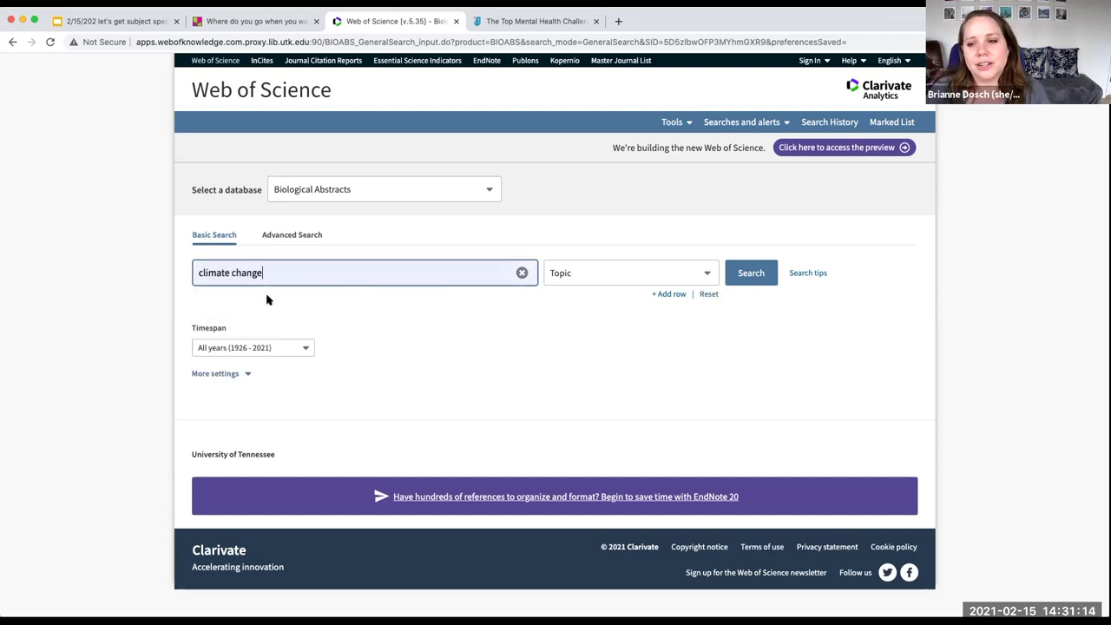
{"action": "left_click", "coordinate": [752, 275]}
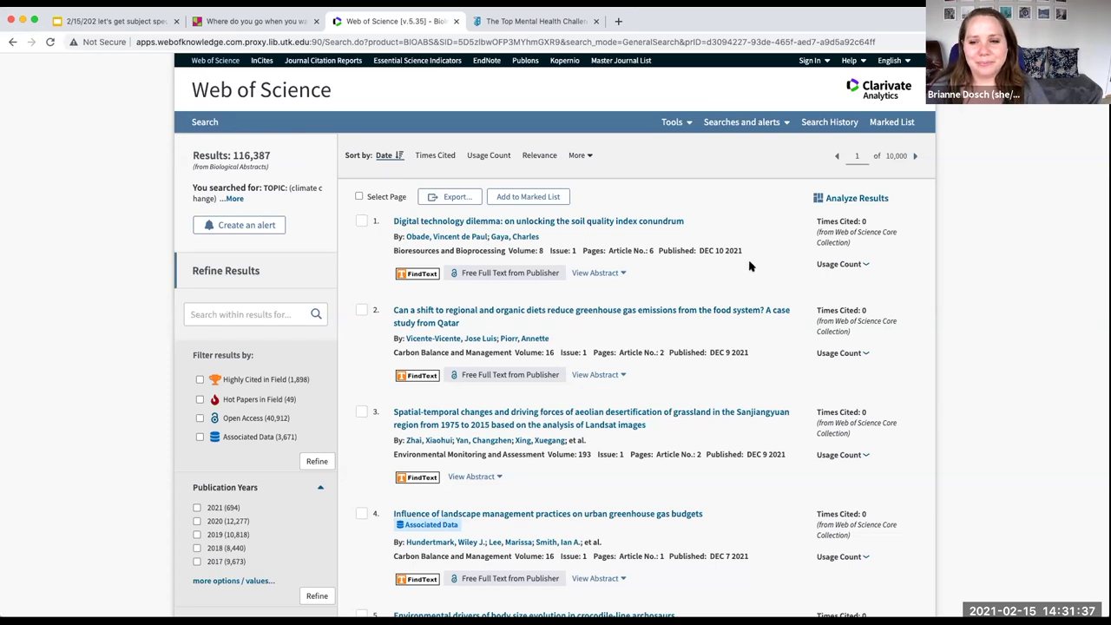
Narrow the topic search to "coral reef AND climate change" and look over the results
{"action": "left_click", "coordinate": [205, 123]}
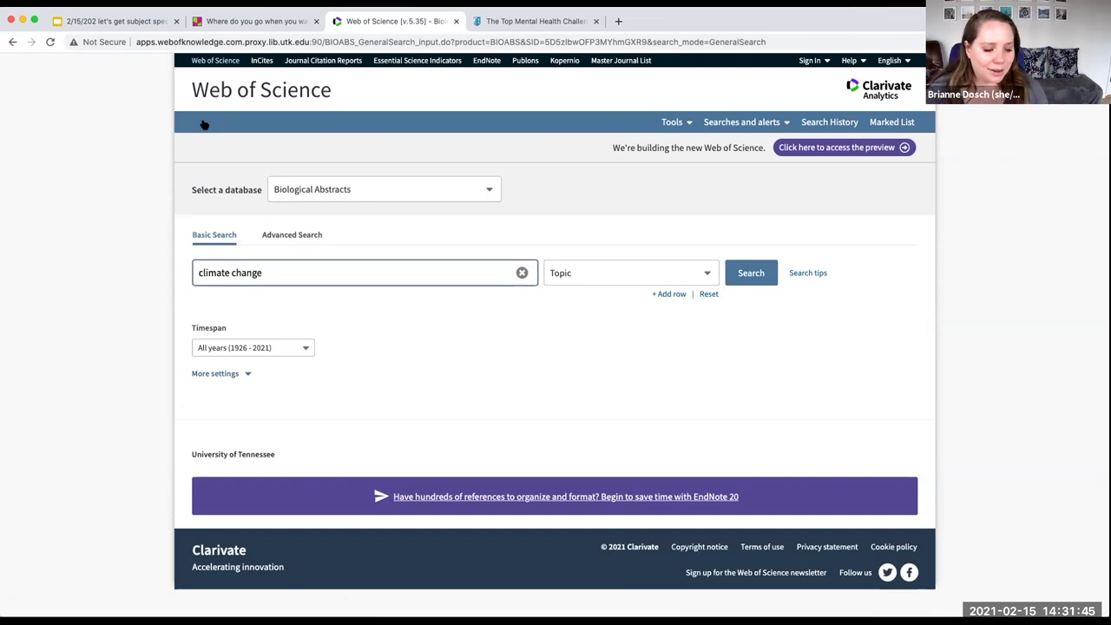
{"action": "type", "text": "cr"}
{"action": "key", "text": "BackSpace"}
{"action": "type", "text": "oral reef "}
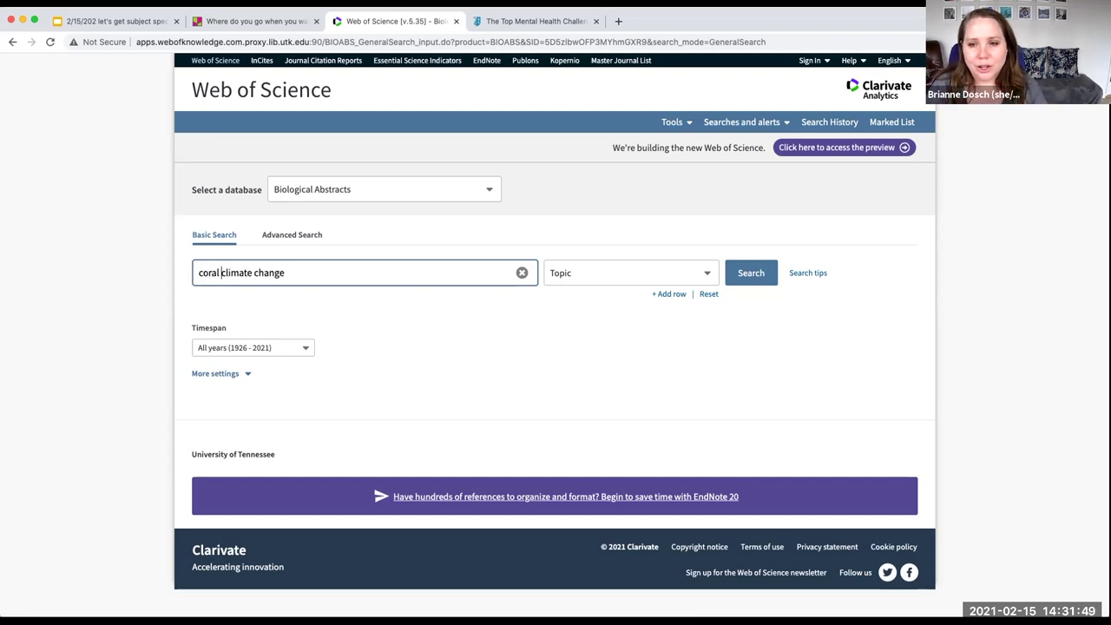
{"action": "type", "text": "AND"}
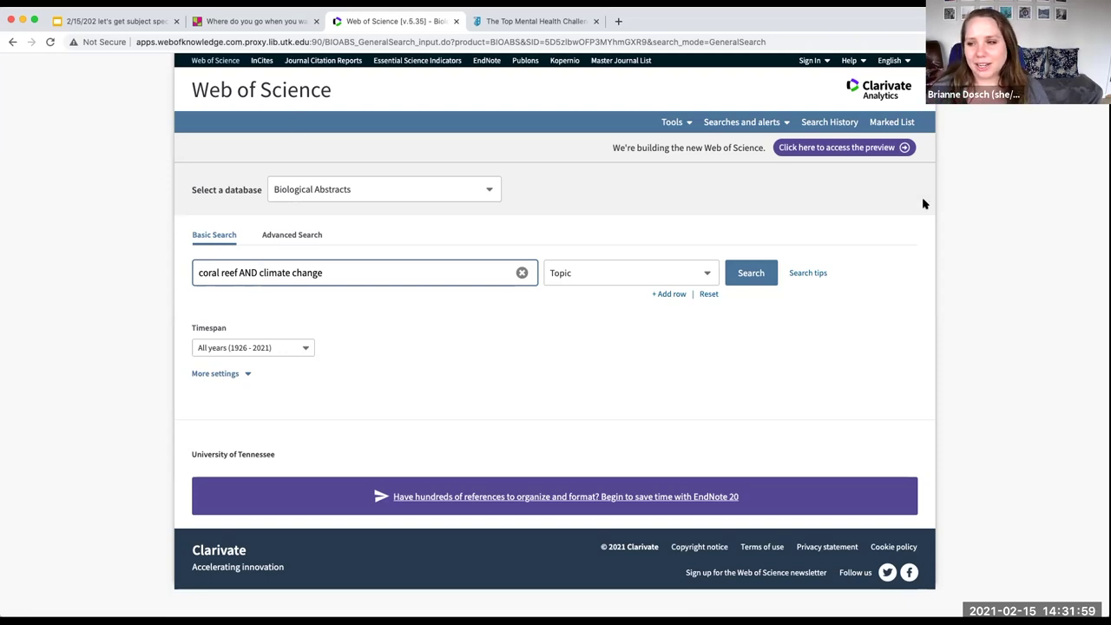
{"action": "left_click", "coordinate": [760, 272]}
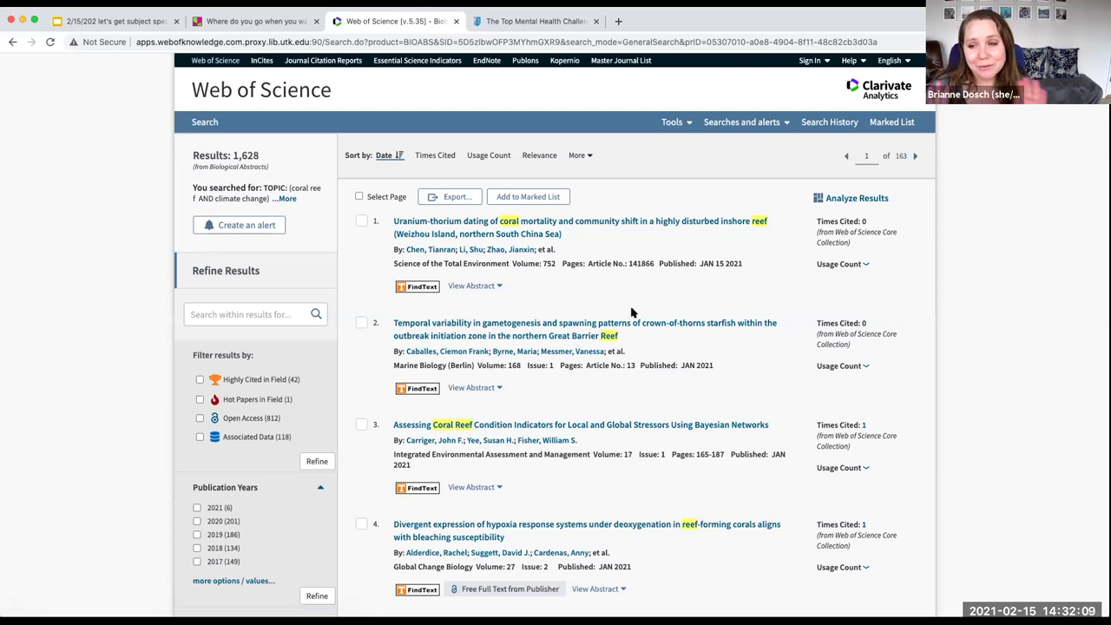
{"action": "scroll", "coordinate": [631, 312], "scroll_direction": "down", "scroll_amount": 1}
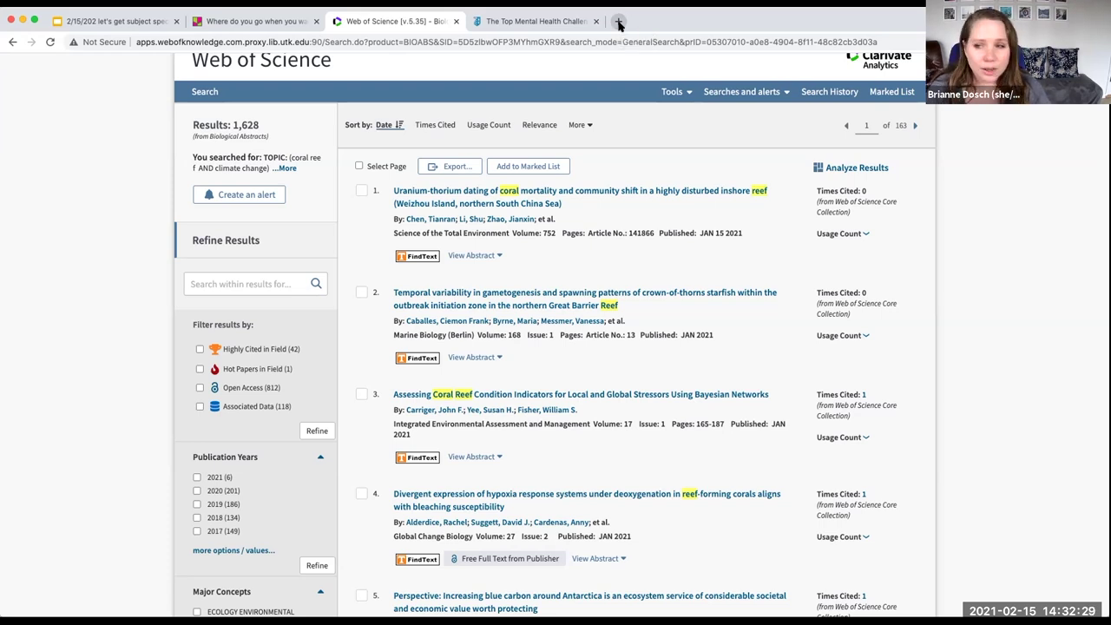
Search Google for "coral reef damage" in a new tab and open the Columbia article "Losing Our Coral Reefs"
{"action": "left_click", "coordinate": [619, 22]}
{"action": "type", "text": "coral reef damage"}
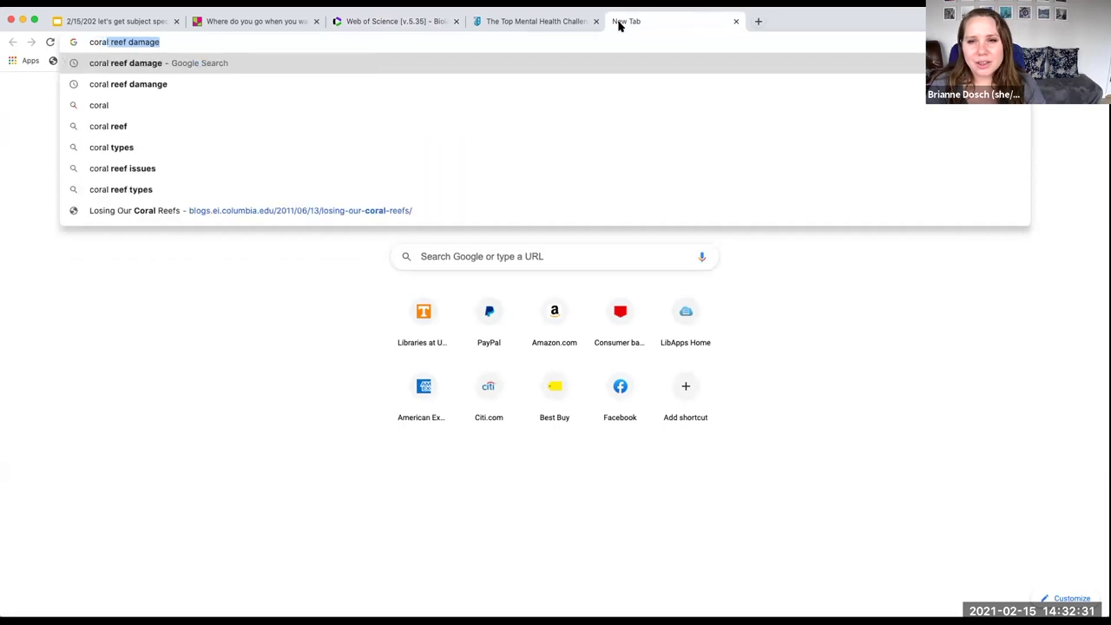
{"action": "key", "text": "Return"}
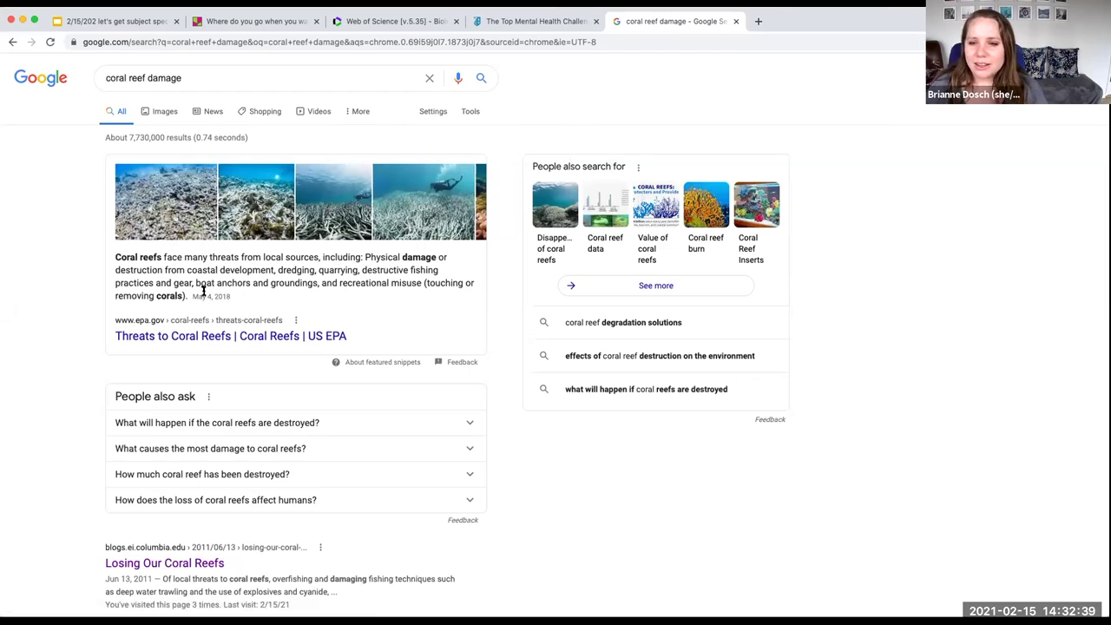
{"action": "scroll", "coordinate": [373, 295], "scroll_direction": "down", "scroll_amount": 3}
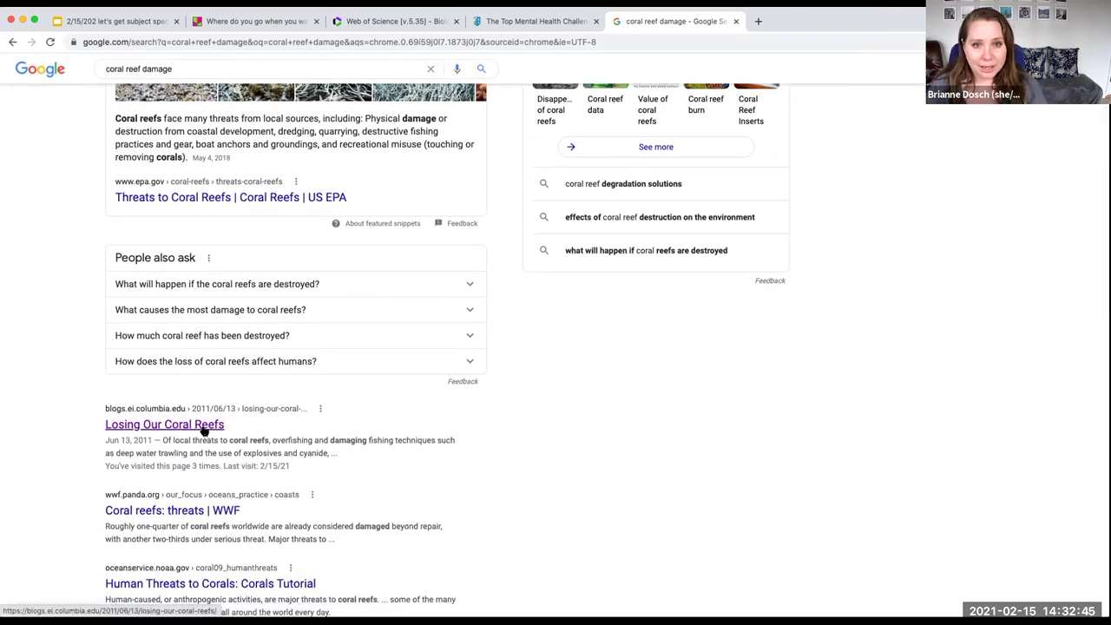
{"action": "left_click", "coordinate": [203, 424]}
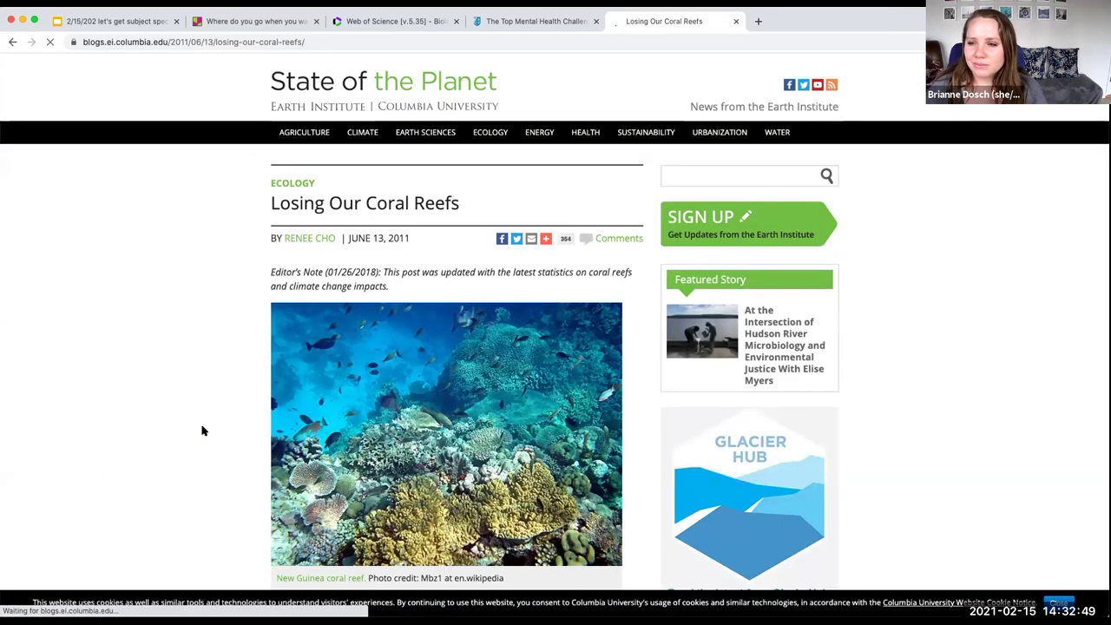
Examine the article's "Threats to coral reefs" section for narrower search topics, marking the passage on pollution from land
{"action": "scroll", "coordinate": [202, 431], "scroll_direction": "down", "scroll_amount": 1}
{"action": "scroll", "coordinate": [201, 431], "scroll_direction": "down", "scroll_amount": 5}
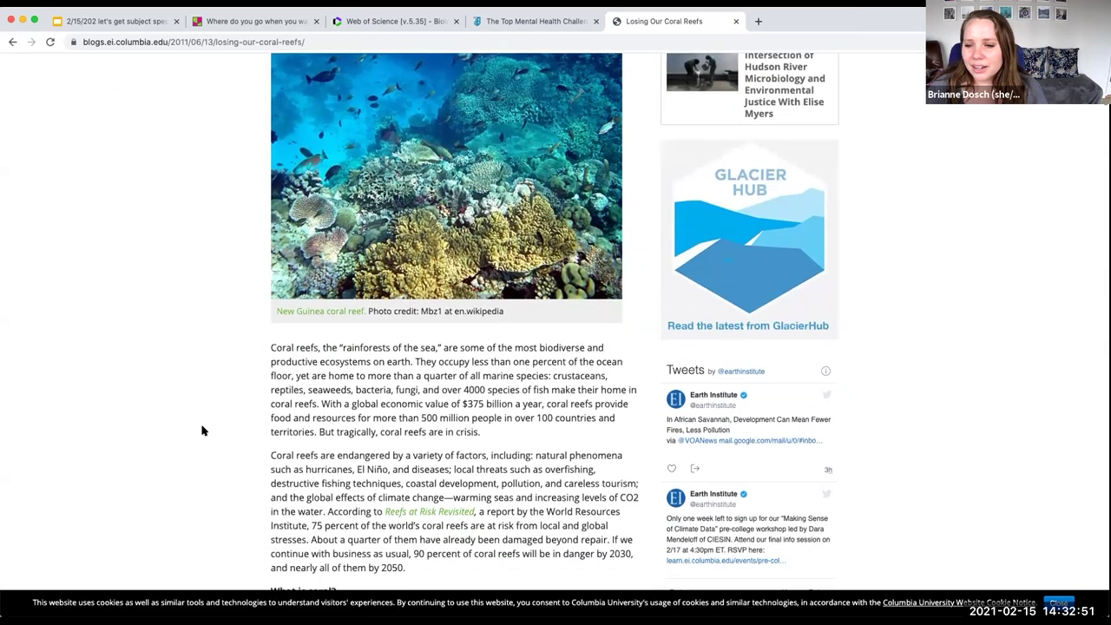
{"action": "scroll", "coordinate": [201, 430], "scroll_direction": "down", "scroll_amount": 1}
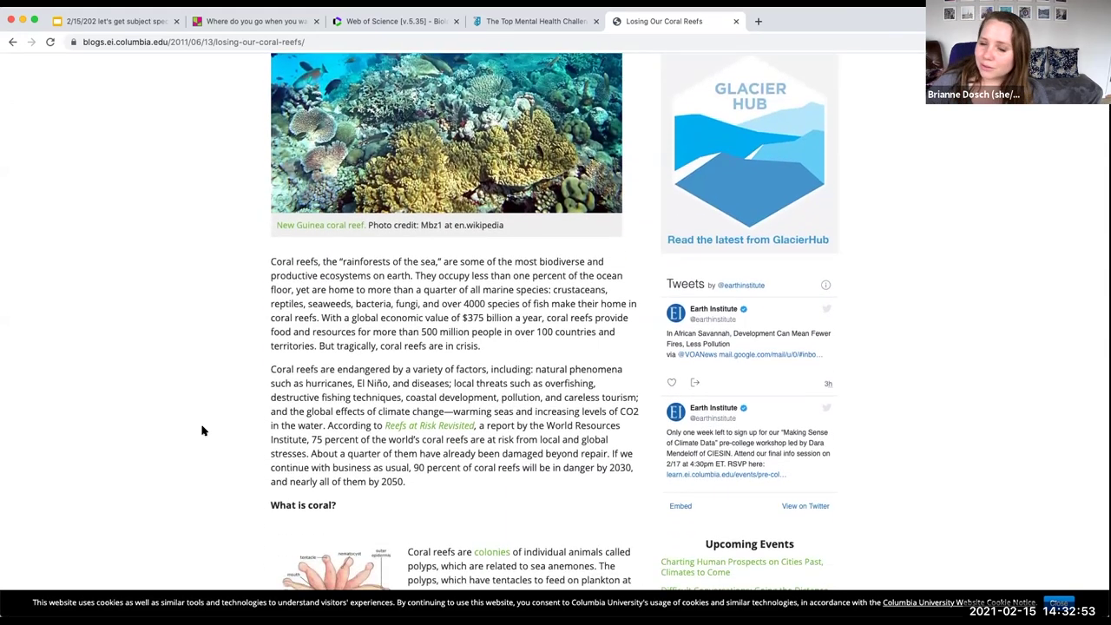
{"action": "scroll", "coordinate": [201, 430], "scroll_direction": "down", "scroll_amount": 5}
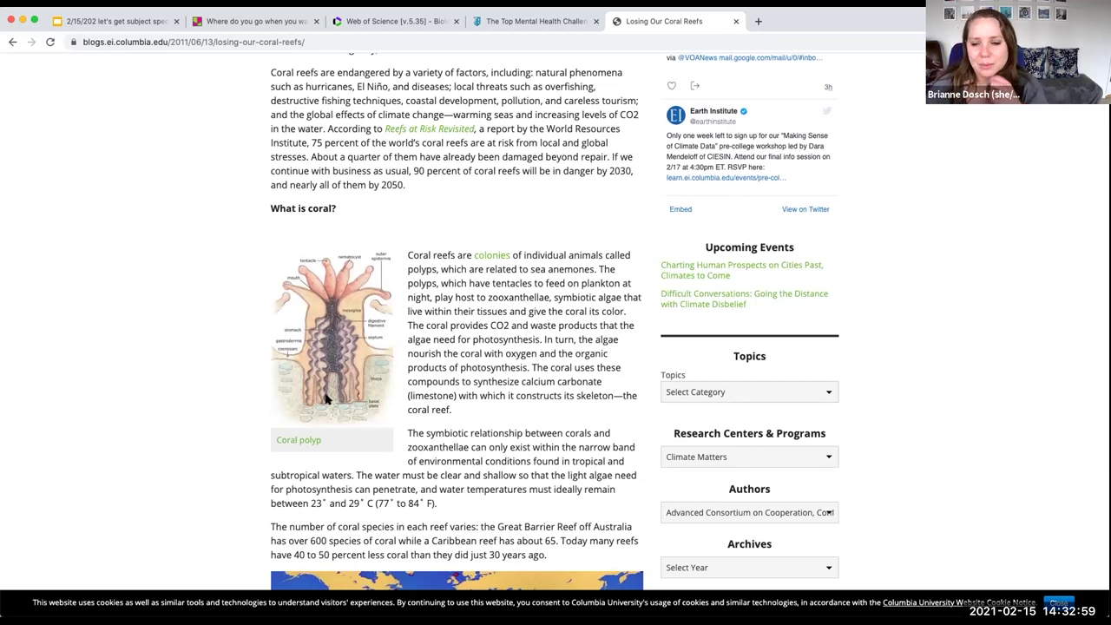
{"action": "scroll", "coordinate": [326, 398], "scroll_direction": "down", "scroll_amount": 5}
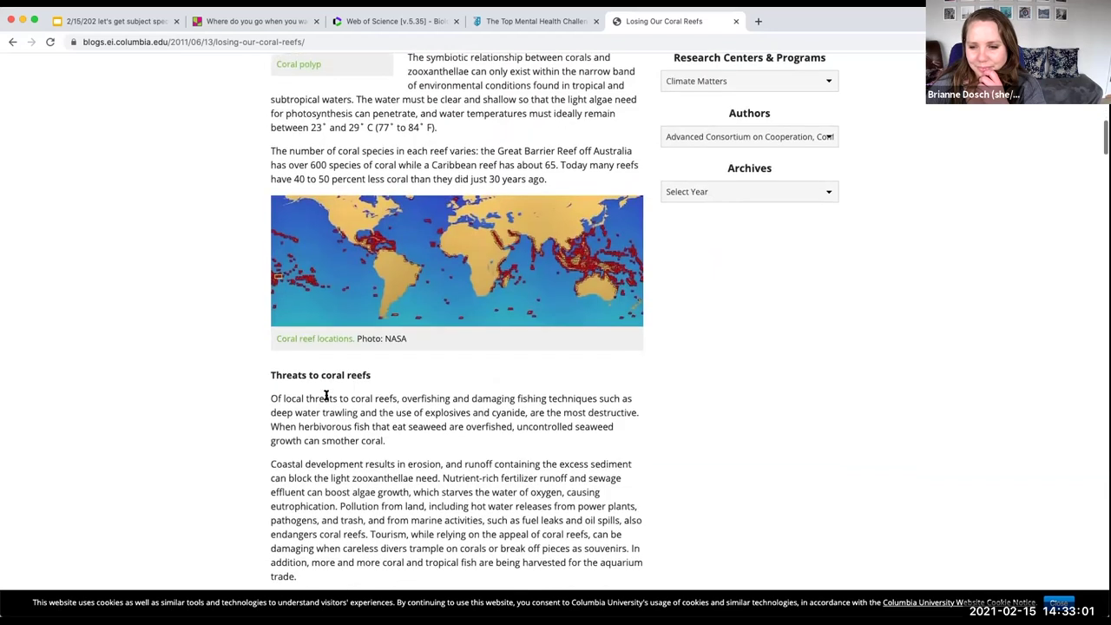
{"action": "scroll", "coordinate": [327, 396], "scroll_direction": "down", "scroll_amount": 2}
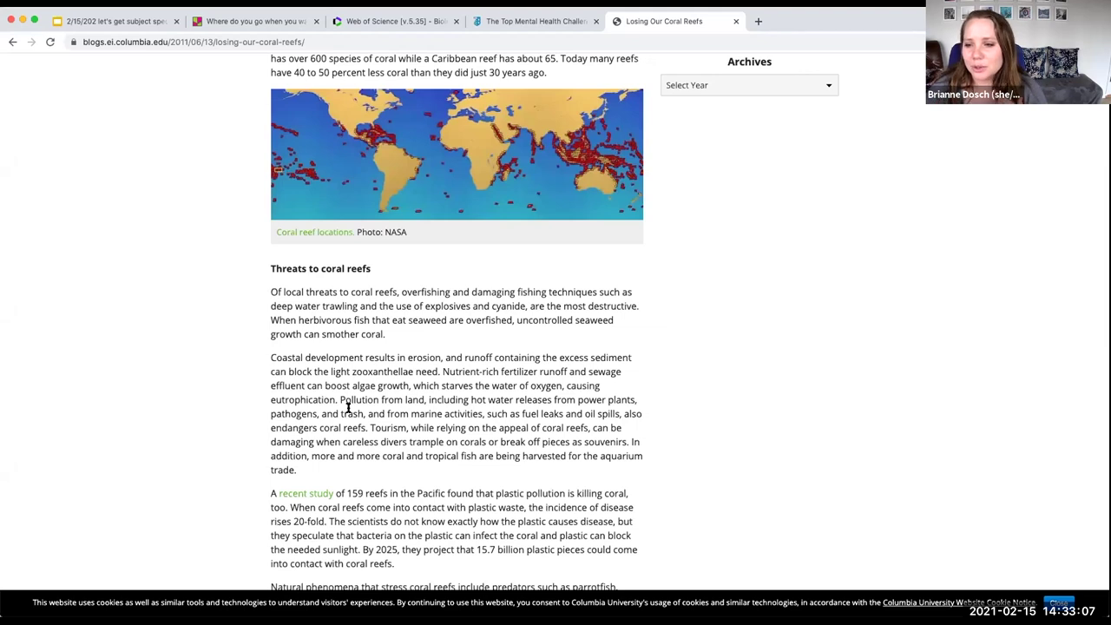
{"action": "scroll", "coordinate": [385, 423], "scroll_direction": "down", "scroll_amount": 1}
{"action": "left_click_drag", "start_coordinate": [339, 373], "coordinate": [409, 373]}
{"action": "left_click", "coordinate": [408, 373]}
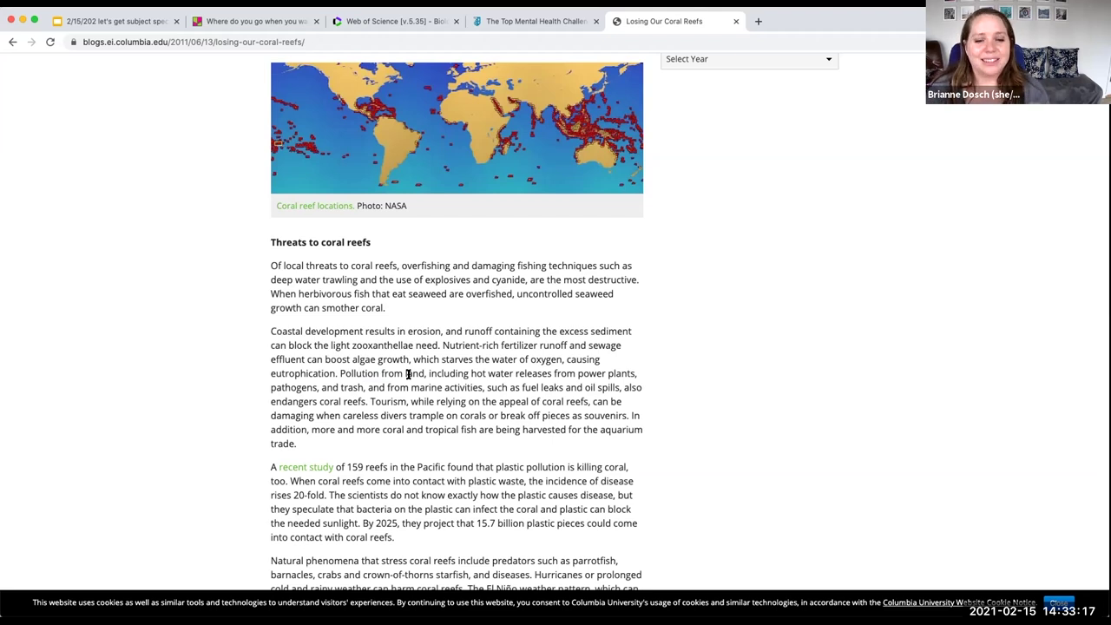
Return to Biological Abstracts and run the topic search "coral reef AND climate change AND pollution"
{"action": "left_click", "coordinate": [386, 22]}
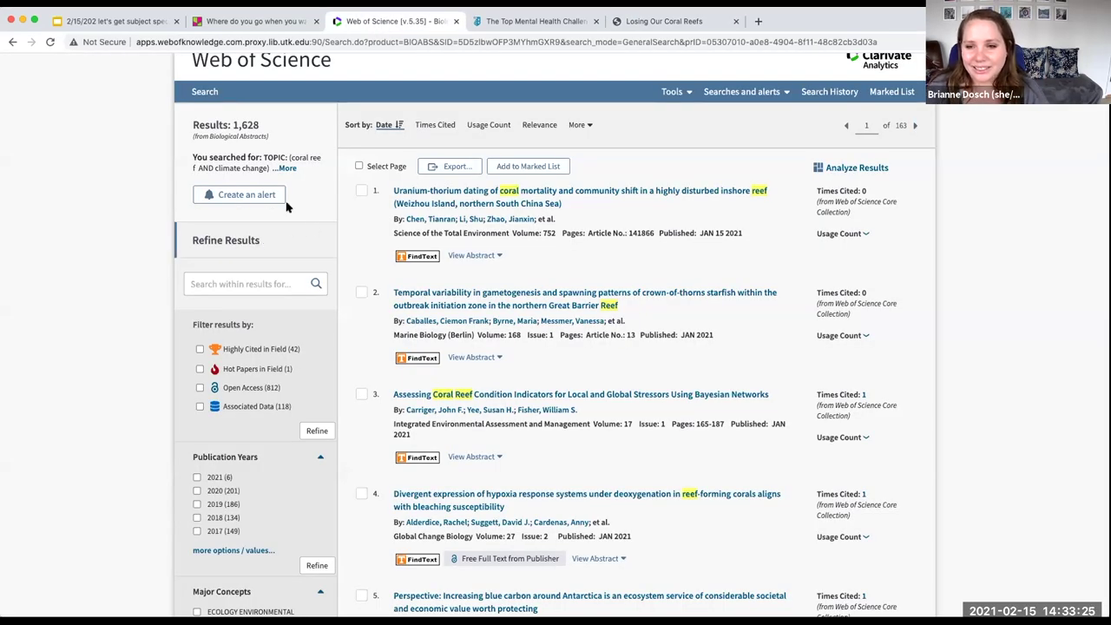
{"action": "left_click", "coordinate": [205, 92]}
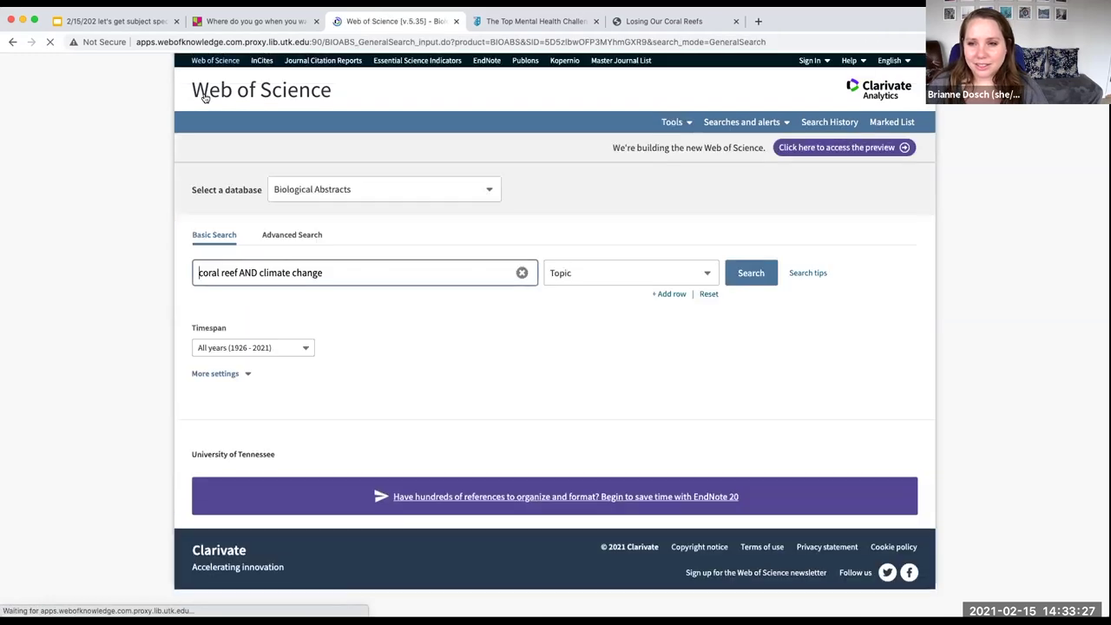
{"action": "left_click", "coordinate": [406, 273]}
{"action": "type", "text": "AND pollution"}
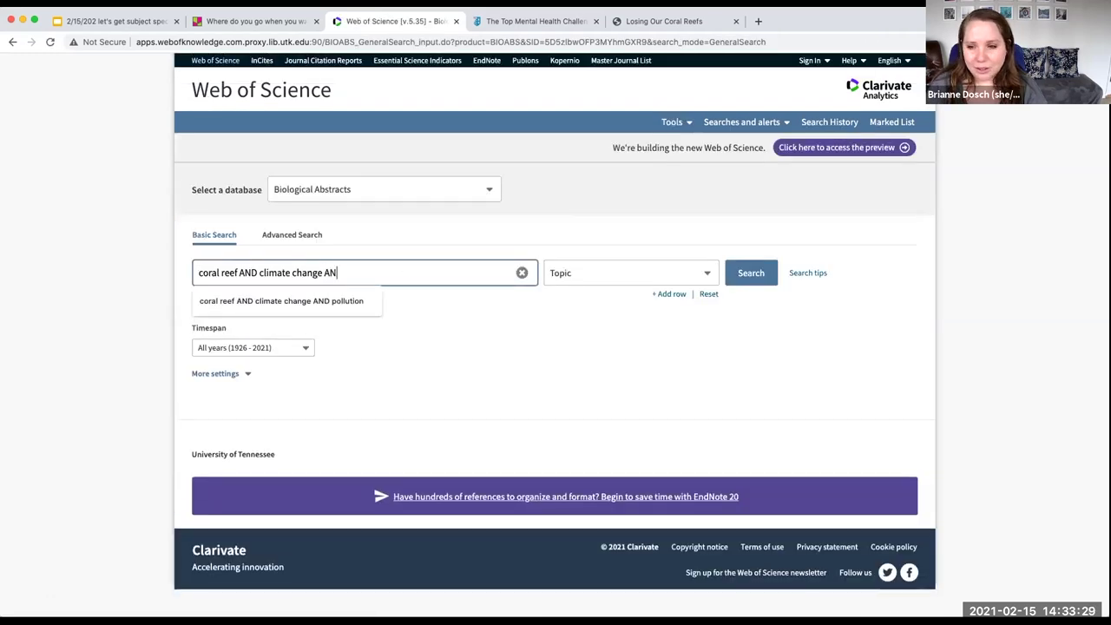
{"action": "left_click", "coordinate": [367, 301]}
{"action": "left_click", "coordinate": [755, 274]}
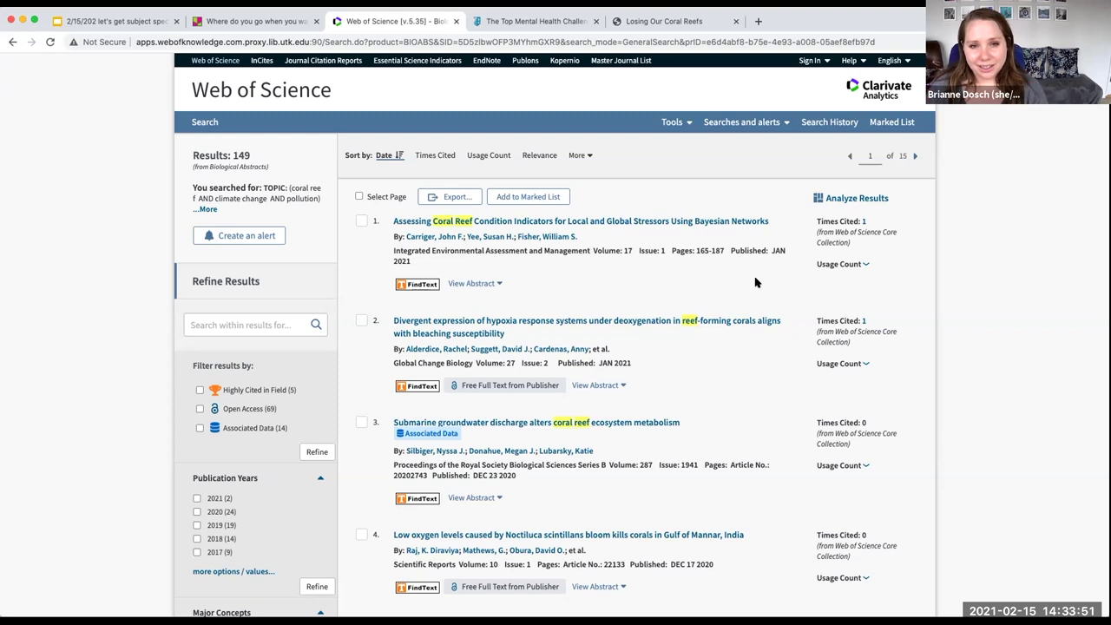
Open the record "Submarine groundwater discharge alters coral reef ecosystem metabolism" to view its abstract, and return to the presentation slides
{"action": "scroll", "coordinate": [642, 415], "scroll_direction": "down", "scroll_amount": 2}
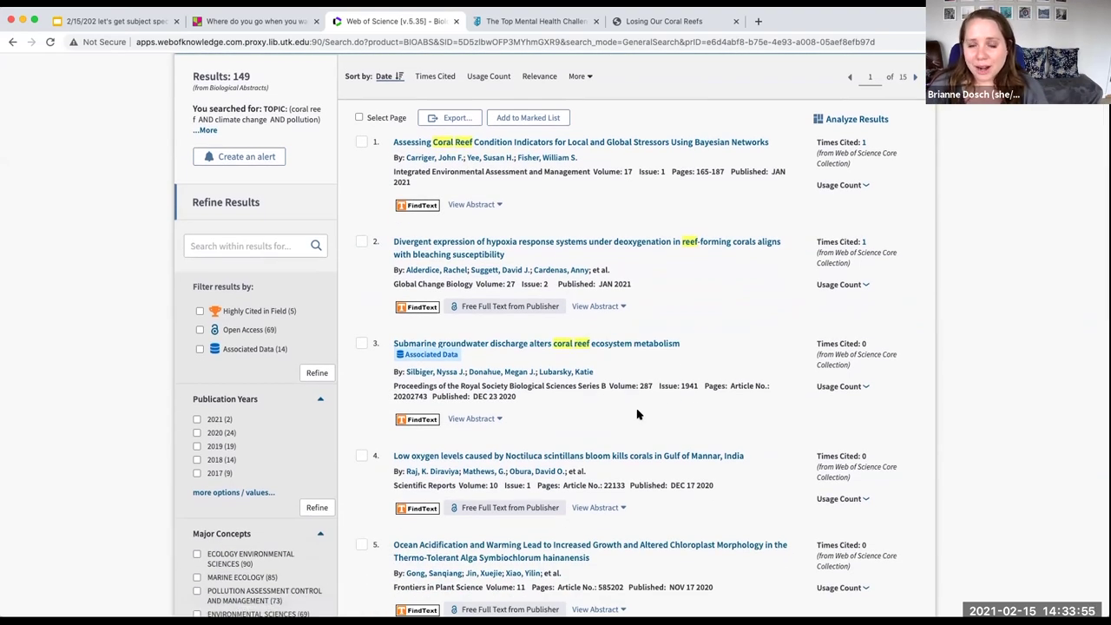
{"action": "scroll", "coordinate": [637, 413], "scroll_direction": "down", "scroll_amount": 1}
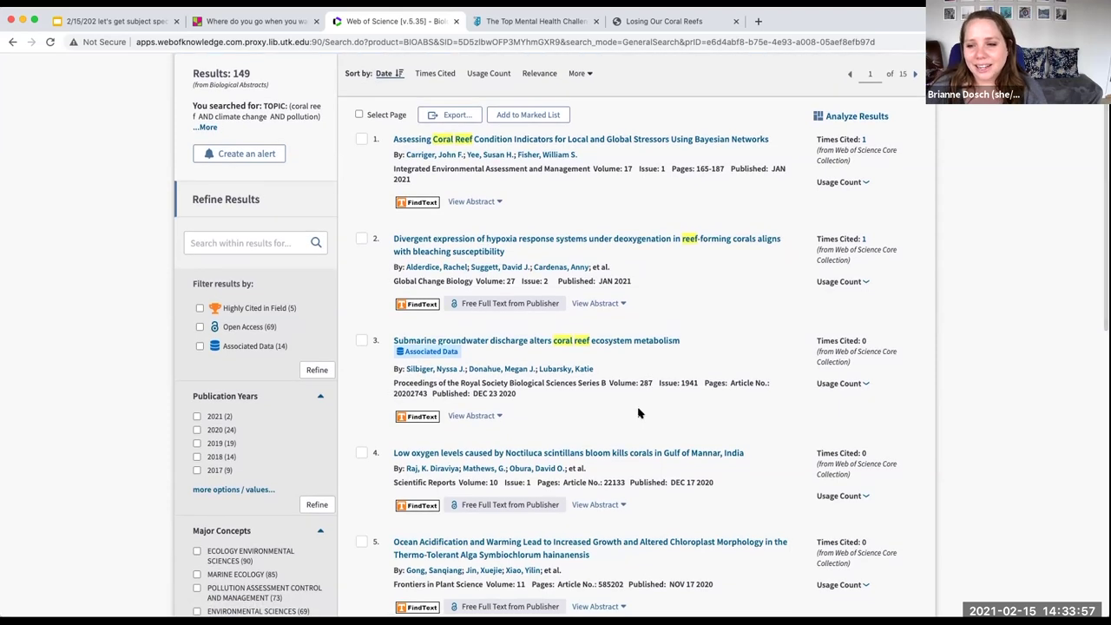
{"action": "left_click", "coordinate": [599, 344]}
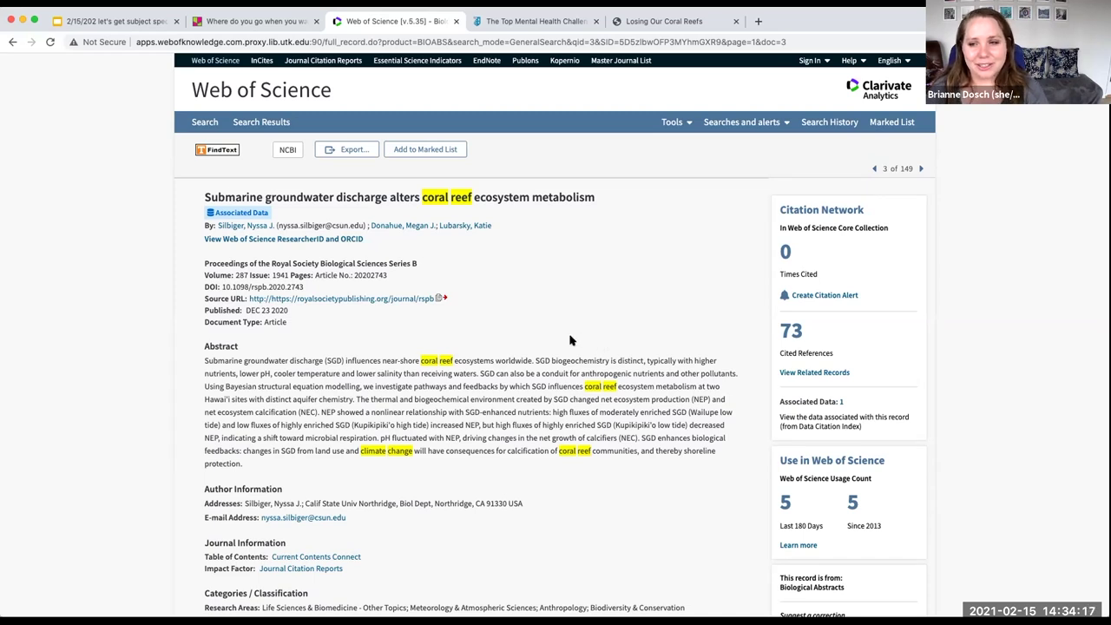
{"action": "left_click", "coordinate": [131, 19]}
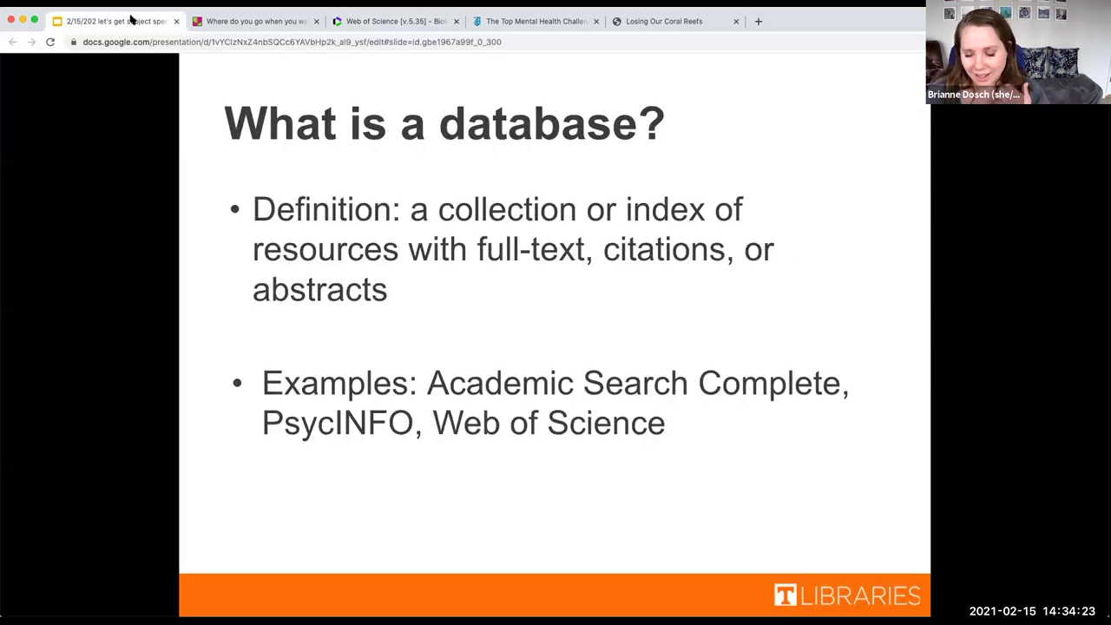